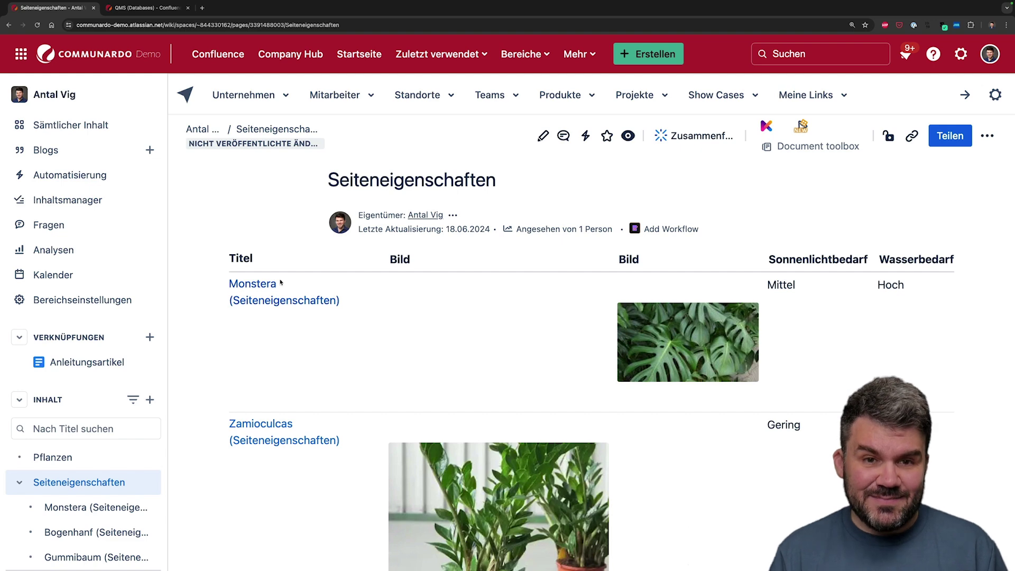
Look through the plant overview on the Seiteneigenschaften page, and open the Monstera page to view its properties table.
{"action": "scroll", "coordinate": [484, 394], "scroll_direction": "down", "scroll_amount": 10}
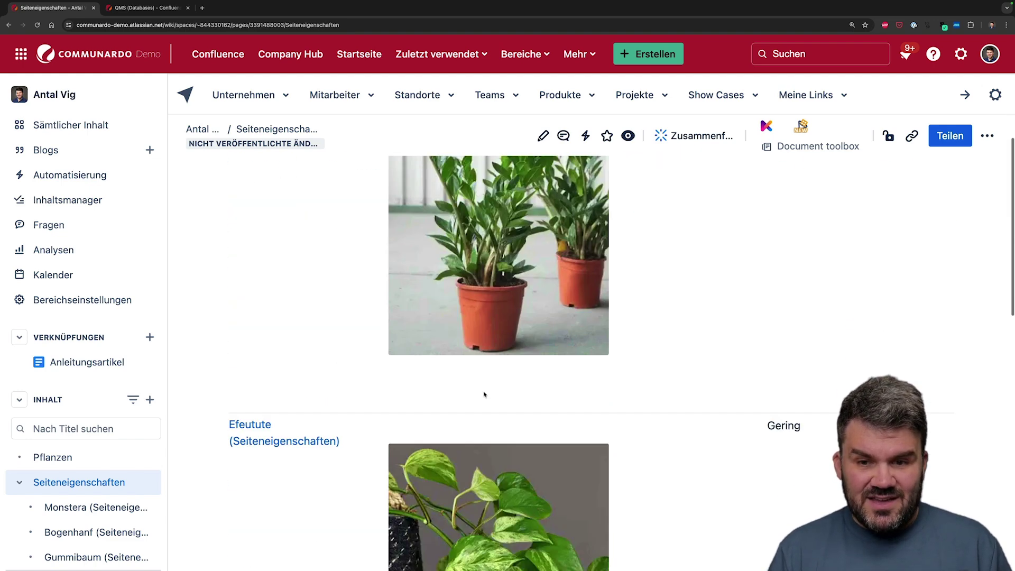
{"action": "scroll", "coordinate": [484, 395], "scroll_direction": "up", "scroll_amount": 10}
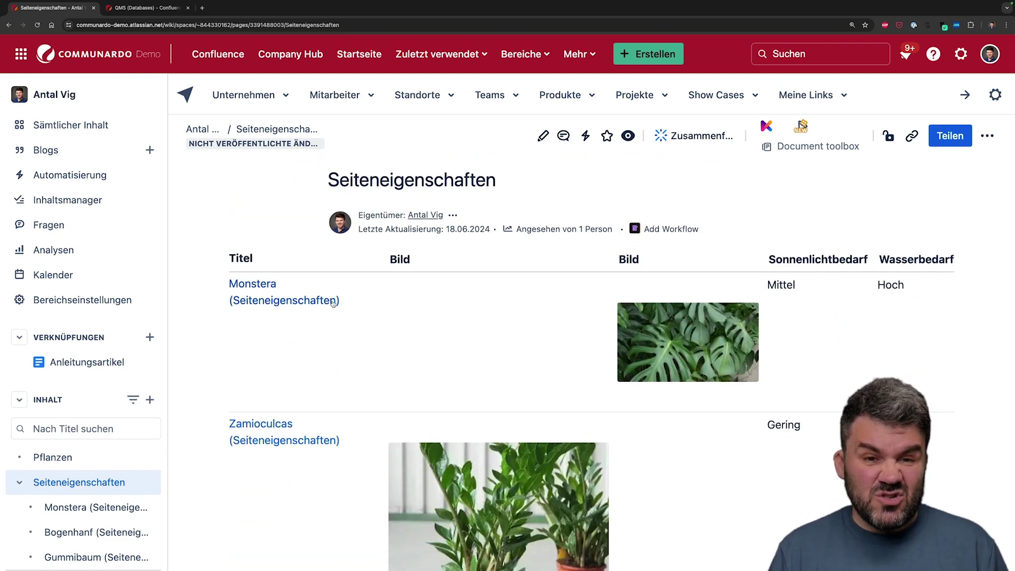
{"action": "left_click", "coordinate": [296, 302]}
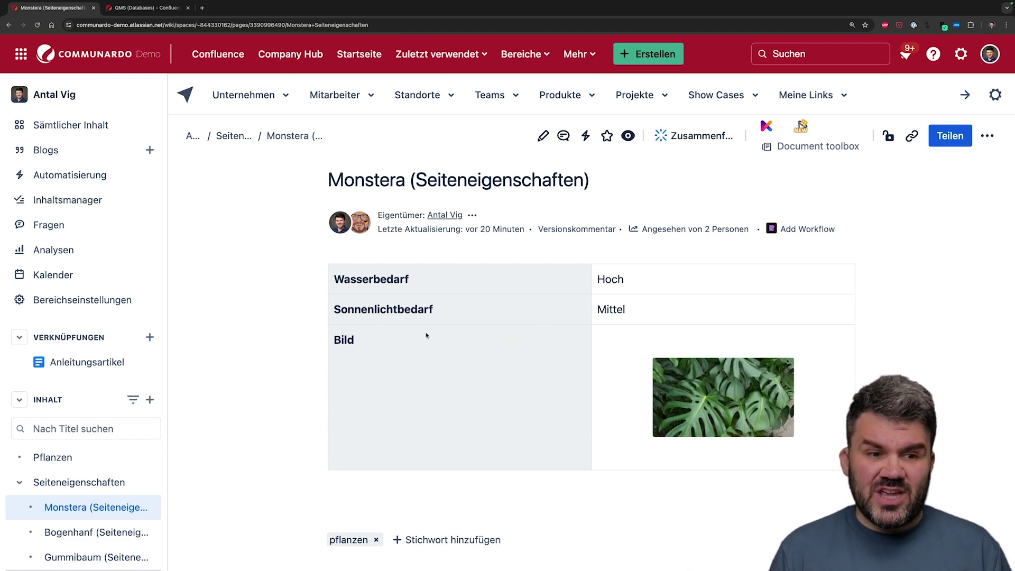
{"action": "scroll", "coordinate": [208, 431], "scroll_direction": "down", "scroll_amount": 1}
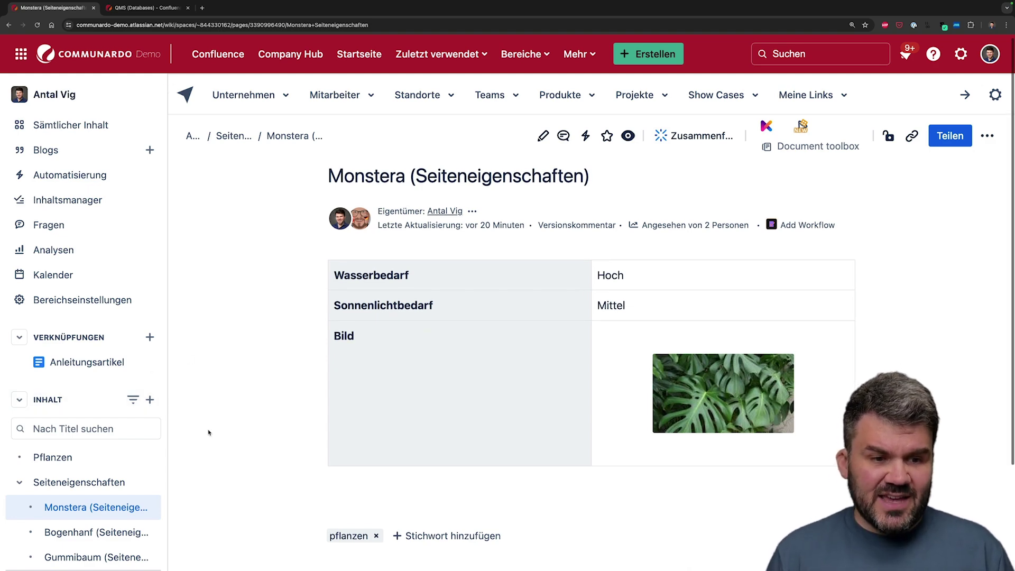
Create a new database under the Pflanzen page and name it Pflanzen.
{"action": "scroll", "coordinate": [113, 423], "scroll_direction": "down", "scroll_amount": 3}
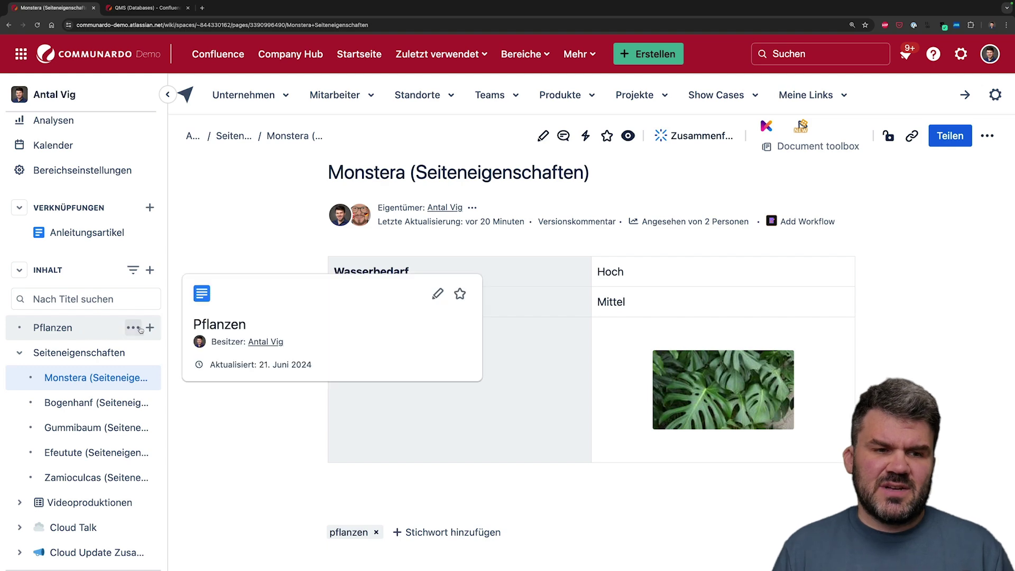
{"action": "left_click", "coordinate": [150, 328]}
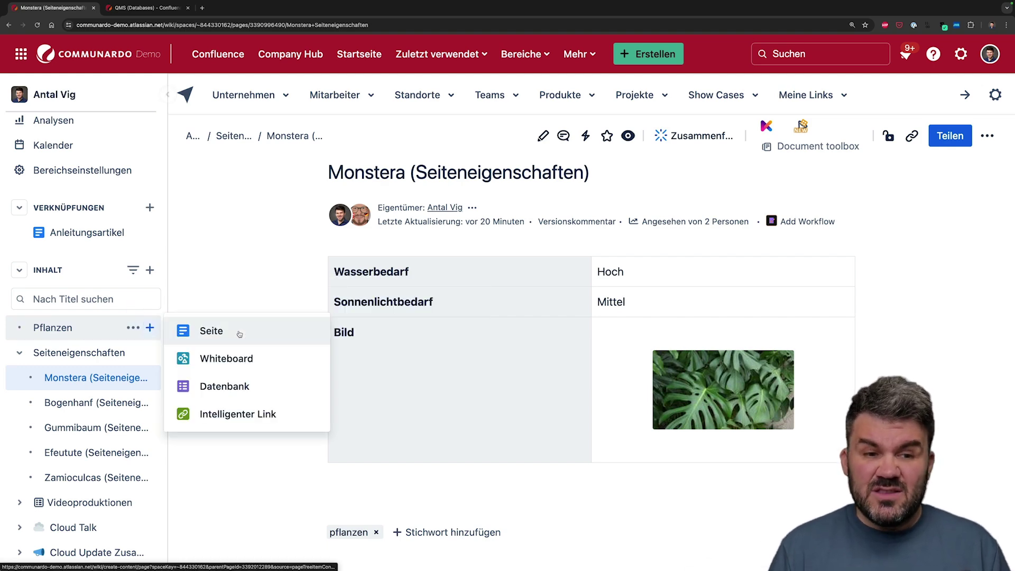
{"action": "left_click", "coordinate": [238, 391]}
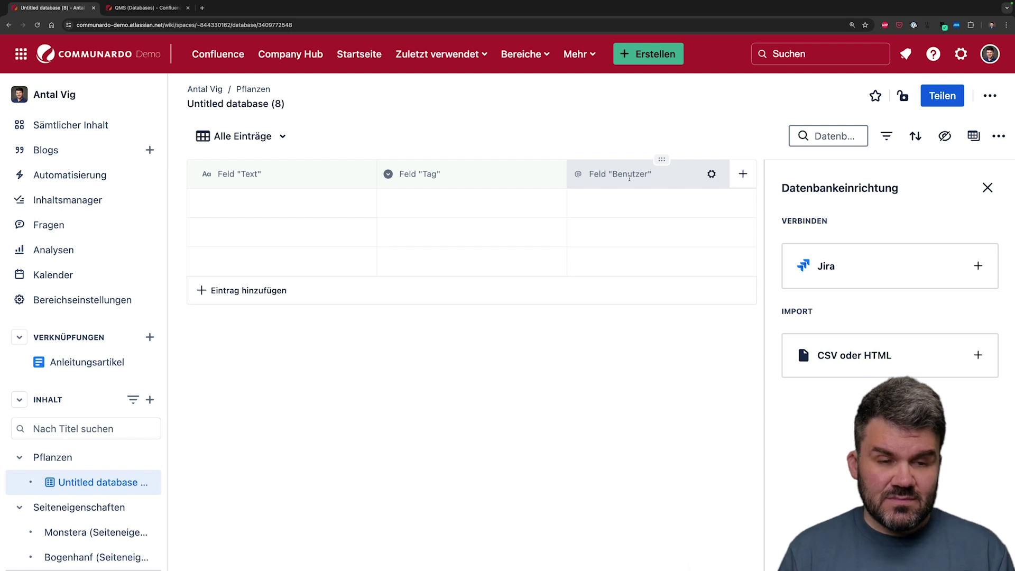
{"action": "left_click", "coordinate": [239, 104]}
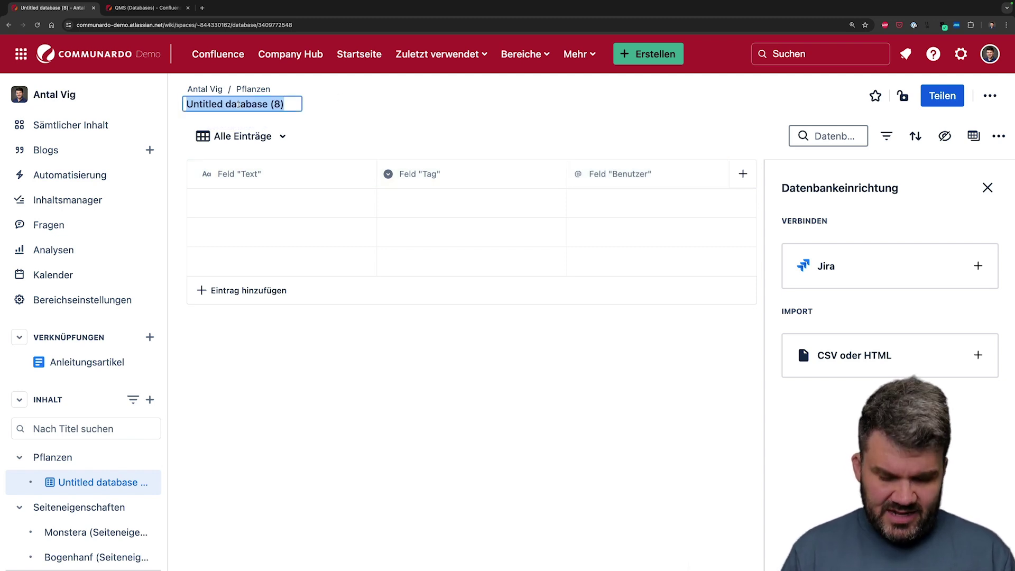
{"action": "type", "text": "Pflanzen"}
{"action": "key", "text": "Return"}
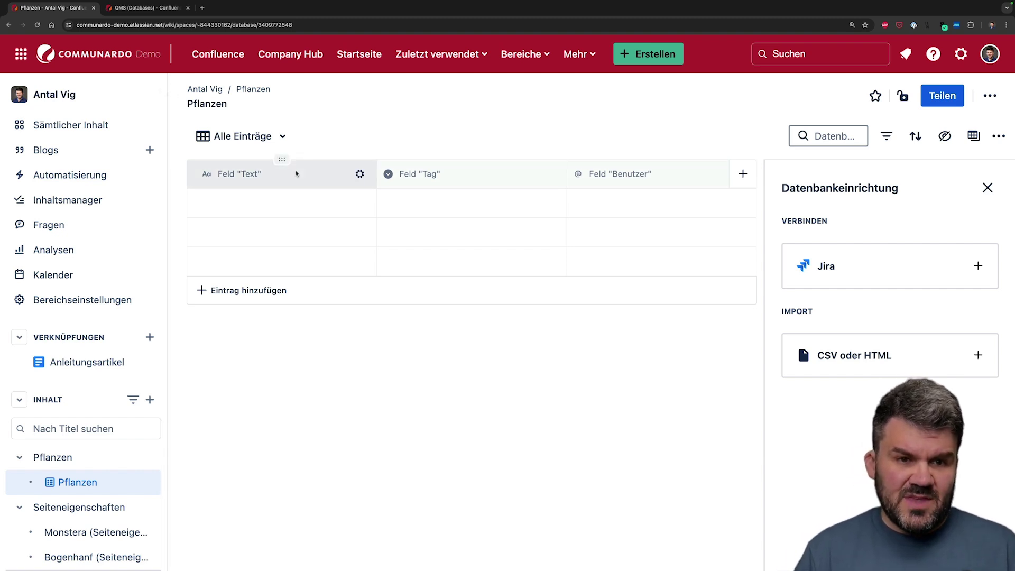
Change the type of the database's first field, Feld "Text", to Seitenlink.
{"action": "left_click", "coordinate": [359, 174]}
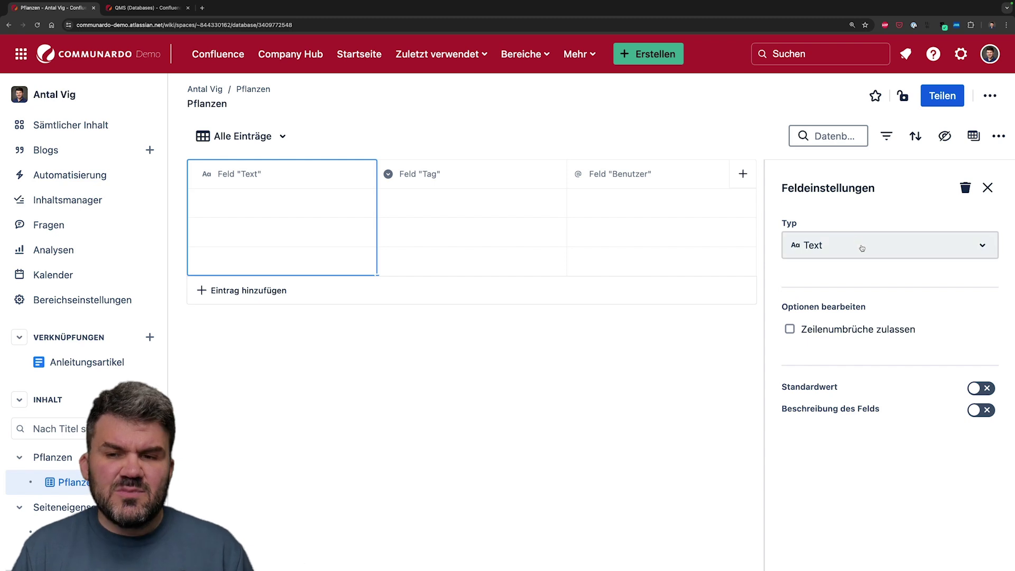
{"action": "left_click", "coordinate": [864, 248]}
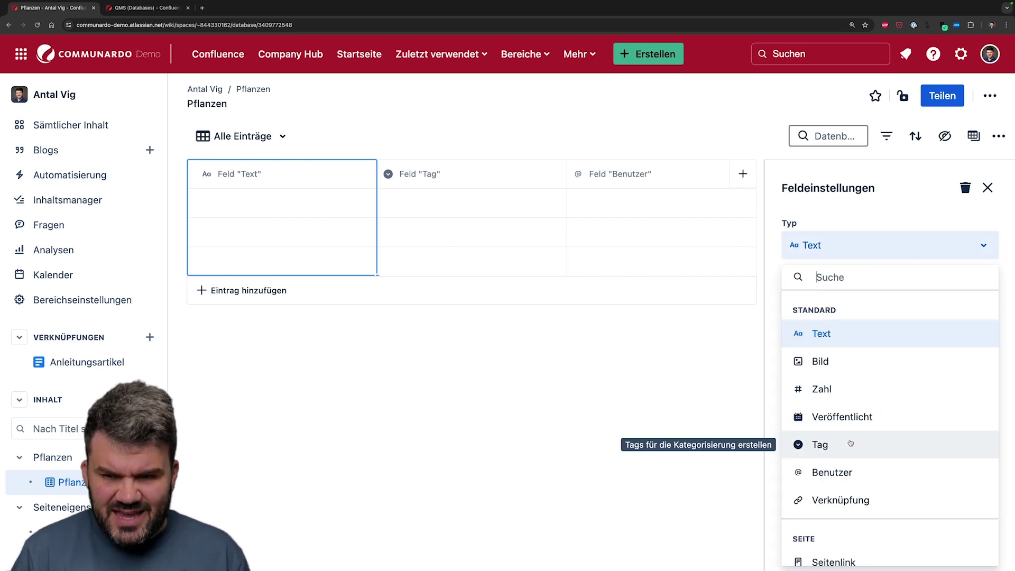
{"action": "scroll", "coordinate": [849, 442], "scroll_direction": "down", "scroll_amount": 3}
{"action": "left_click", "coordinate": [843, 468]}
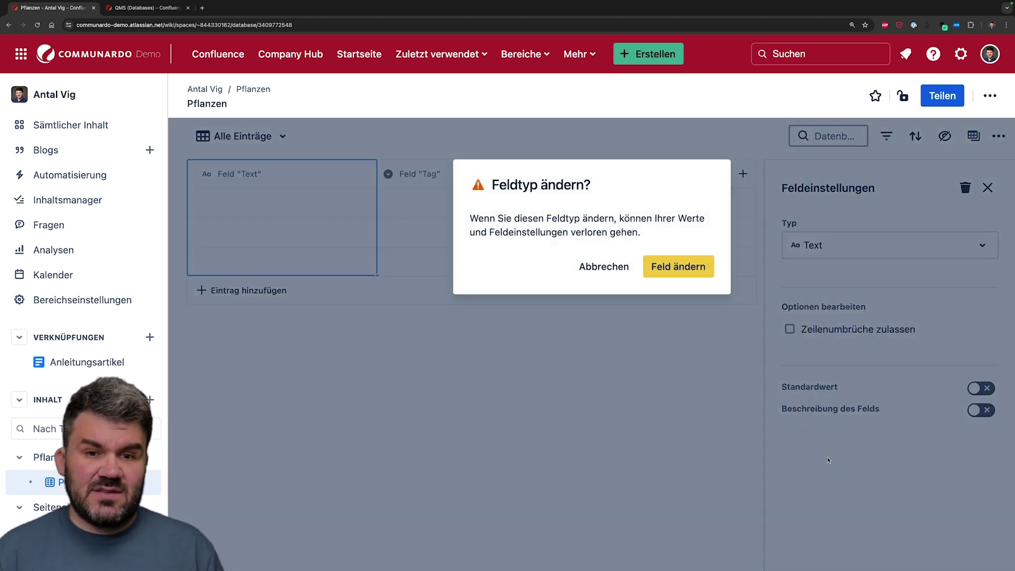
{"action": "left_click", "coordinate": [692, 268]}
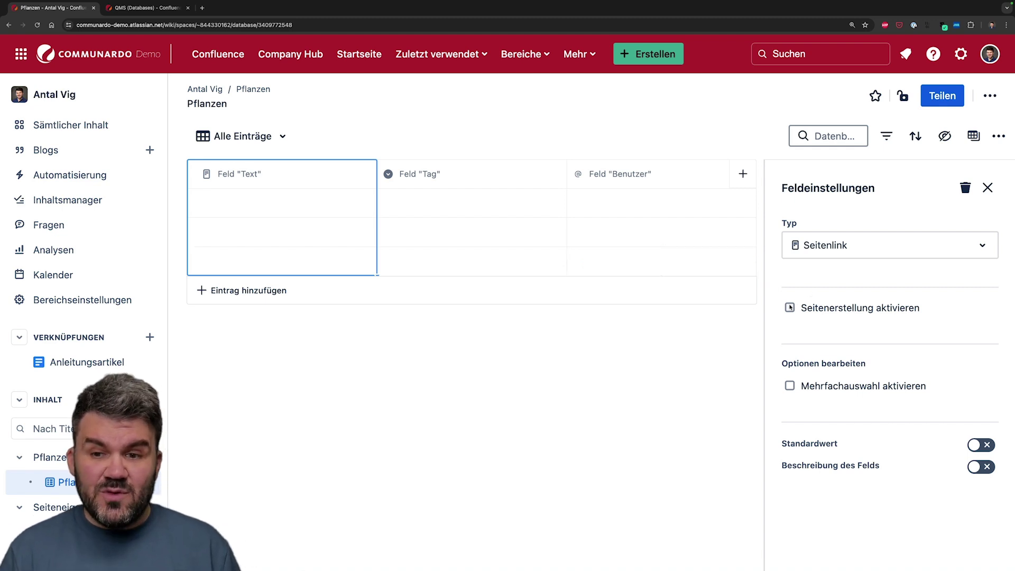
Enable page creation for the Seitenlink field with Pflanzen as parent element, keeping Eintrag auf Seite anzeigen as the first content.
{"action": "left_click", "coordinate": [790, 308]}
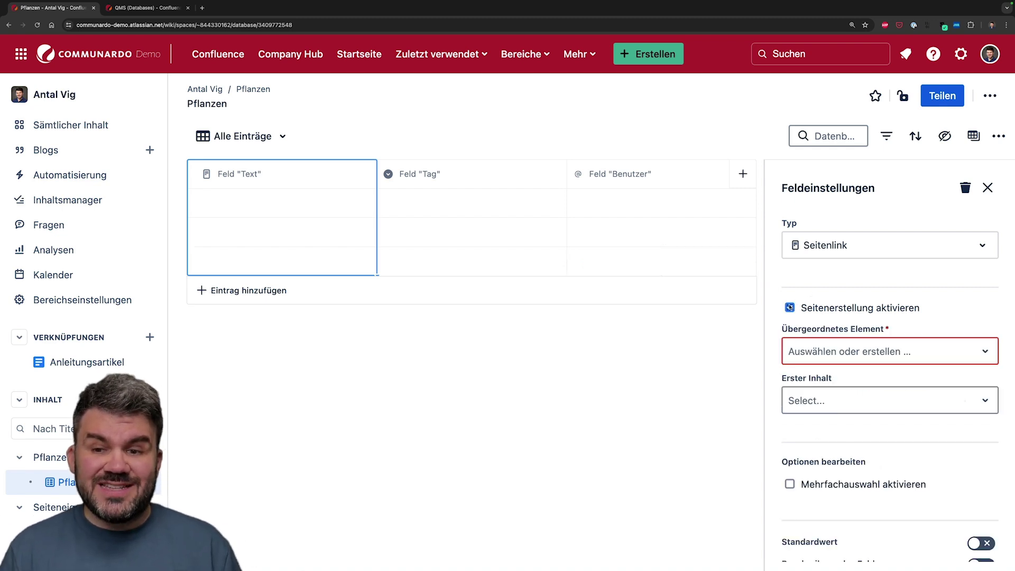
{"action": "left_click", "coordinate": [861, 355]}
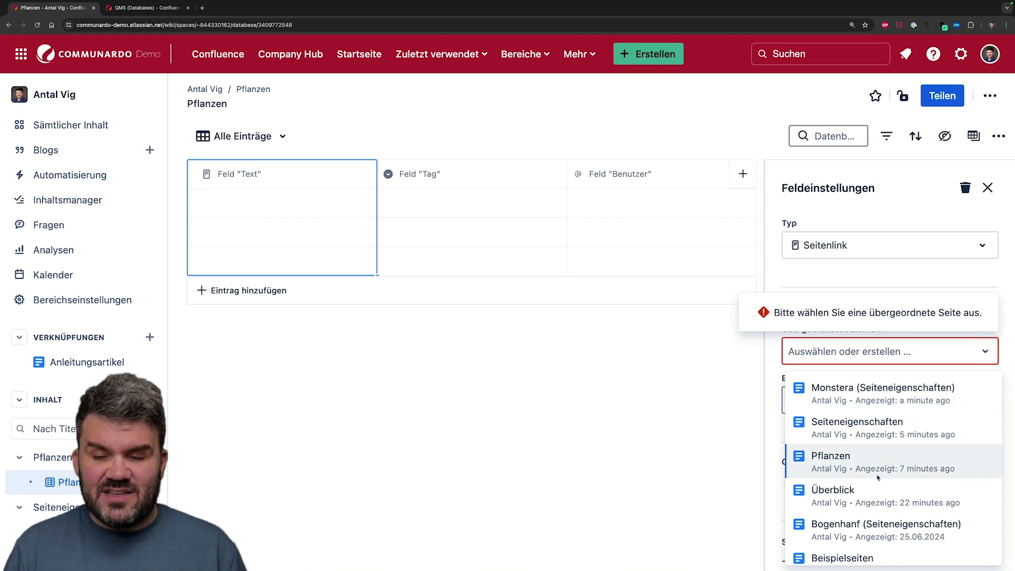
{"action": "left_click", "coordinate": [854, 466]}
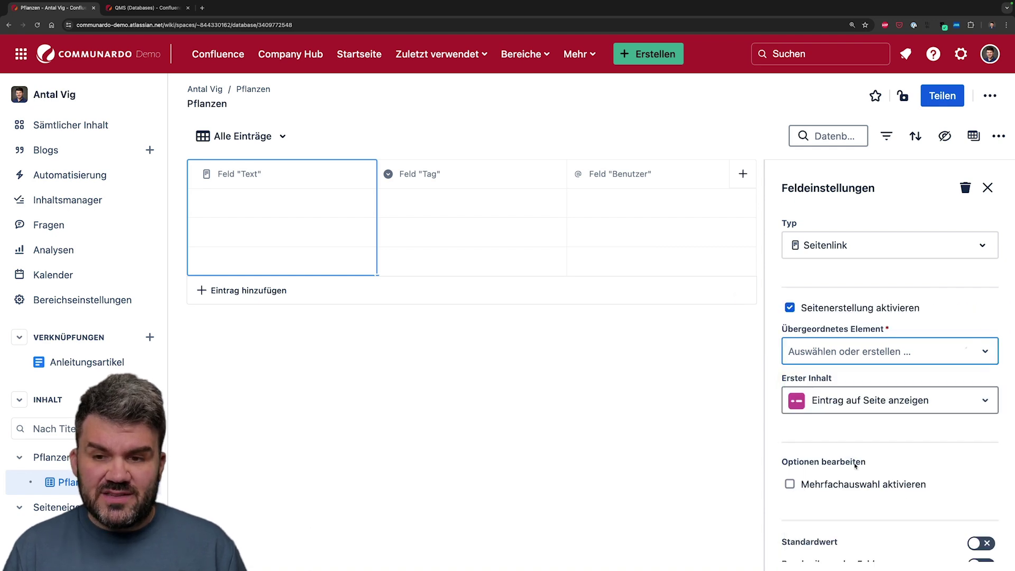
{"action": "left_click", "coordinate": [892, 401]}
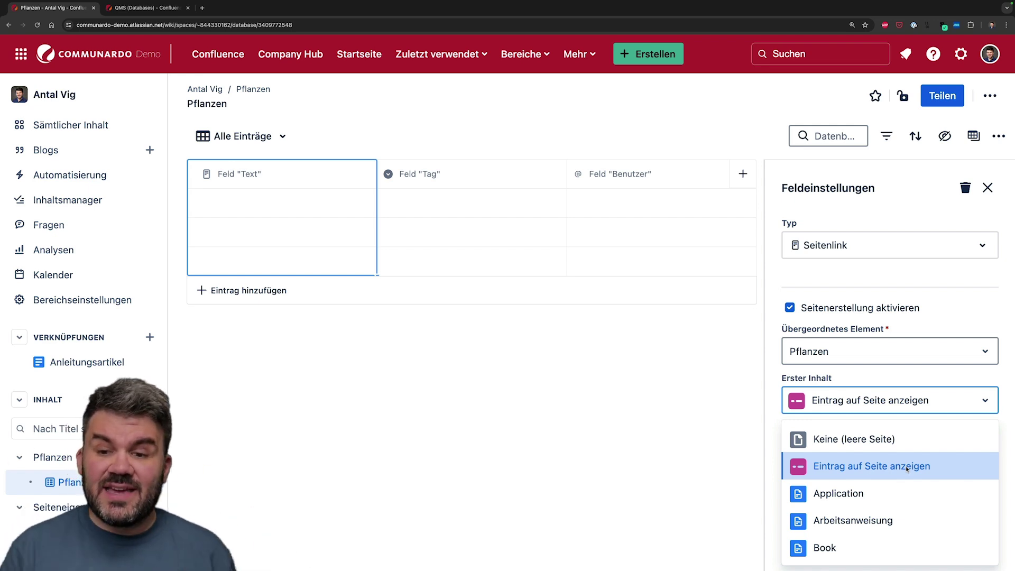
{"action": "left_click", "coordinate": [982, 311]}
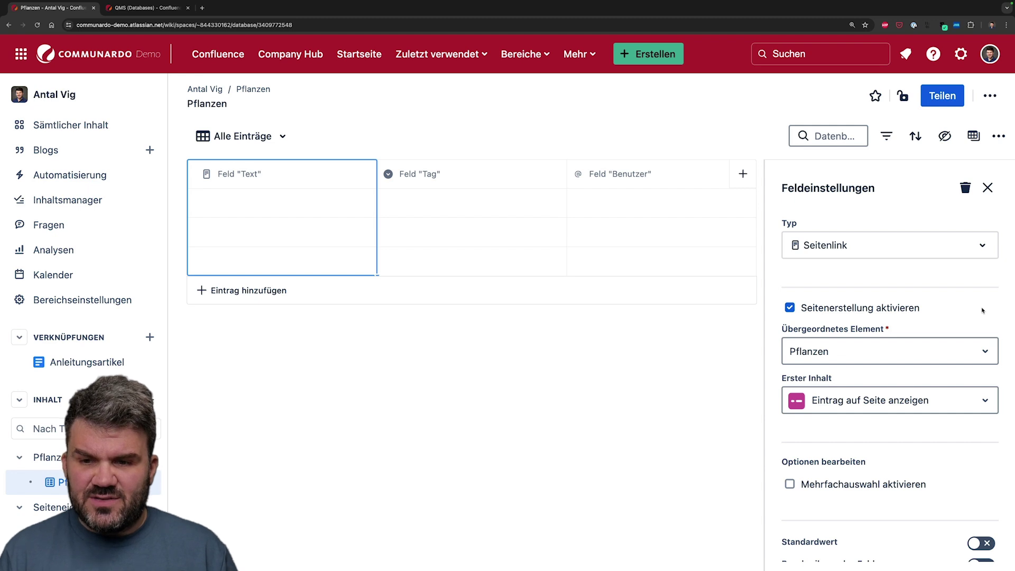
{"action": "scroll", "coordinate": [982, 311], "scroll_direction": "down", "scroll_amount": 1}
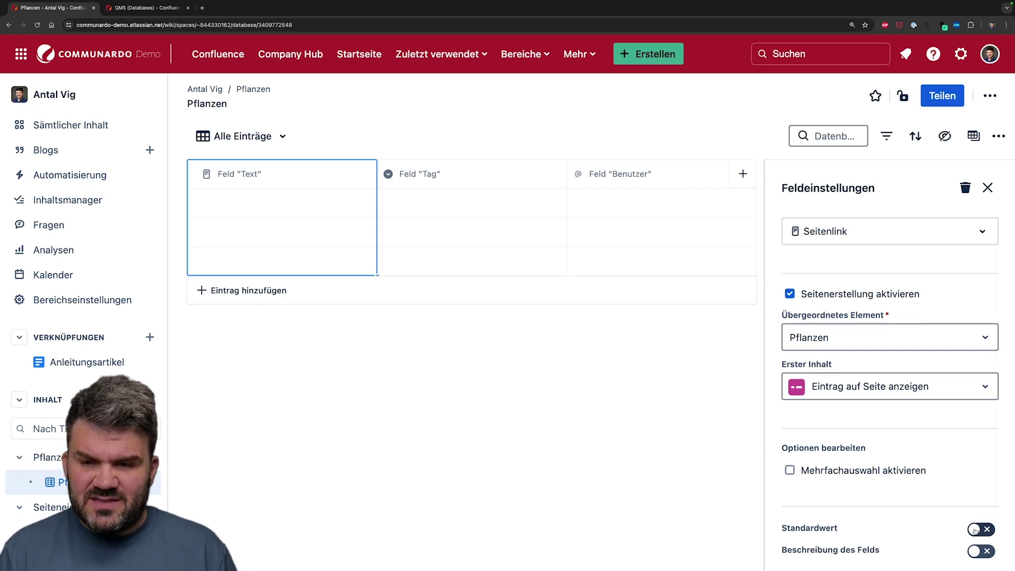
{"action": "left_click", "coordinate": [980, 551]}
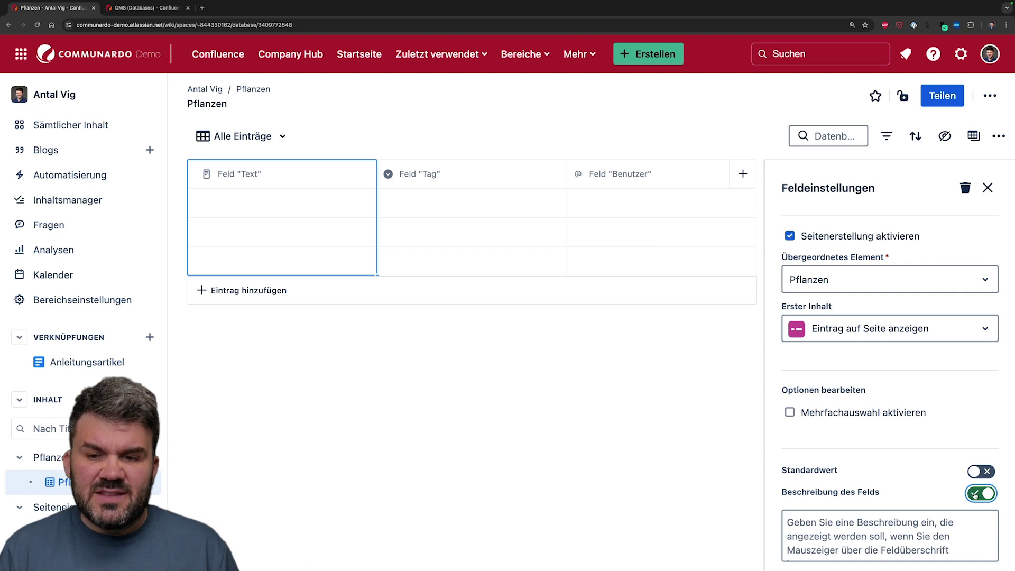
{"action": "left_click", "coordinate": [975, 496]}
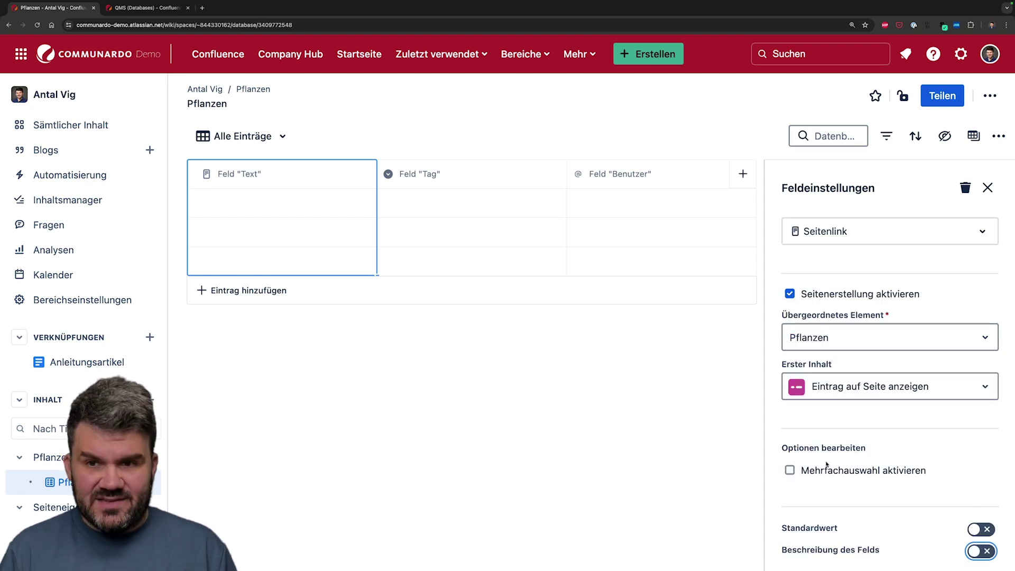
Rename the Seitenlink field to Pflanze and the Feld "Tag" field to Wasserbedarf.
{"action": "left_click", "coordinate": [237, 172]}
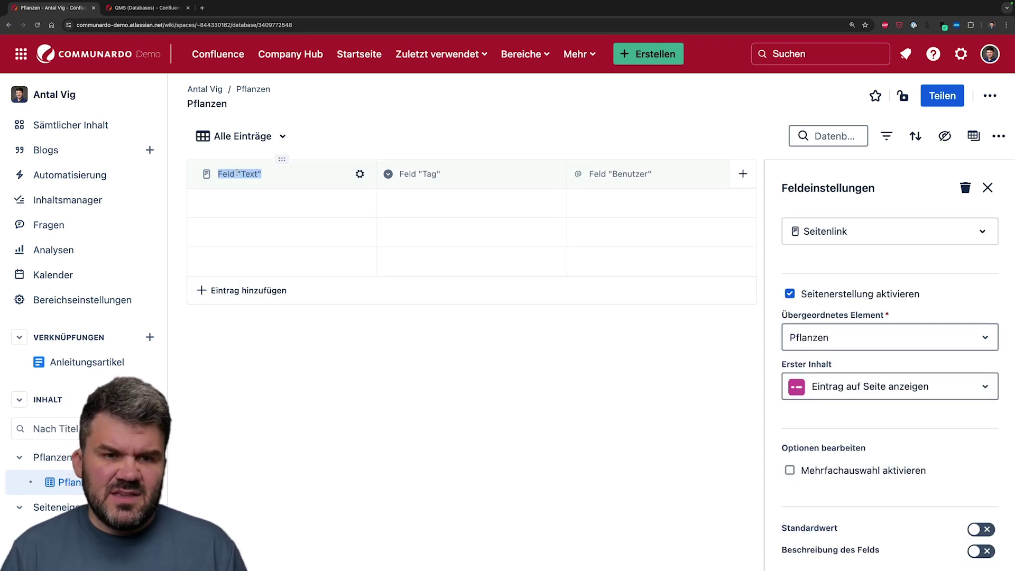
{"action": "type", "text": "Pflanze"}
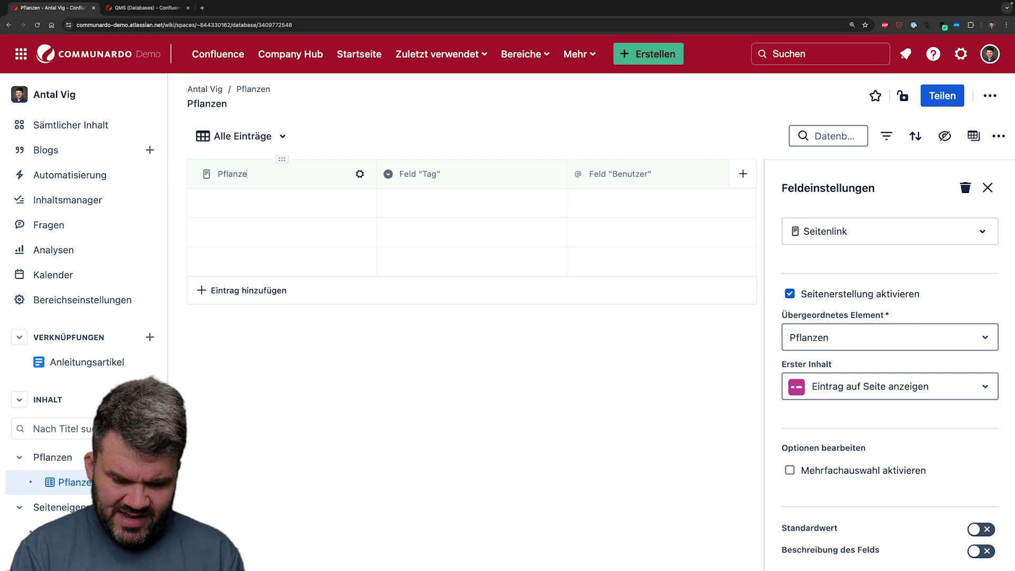
{"action": "left_click", "coordinate": [421, 175]}
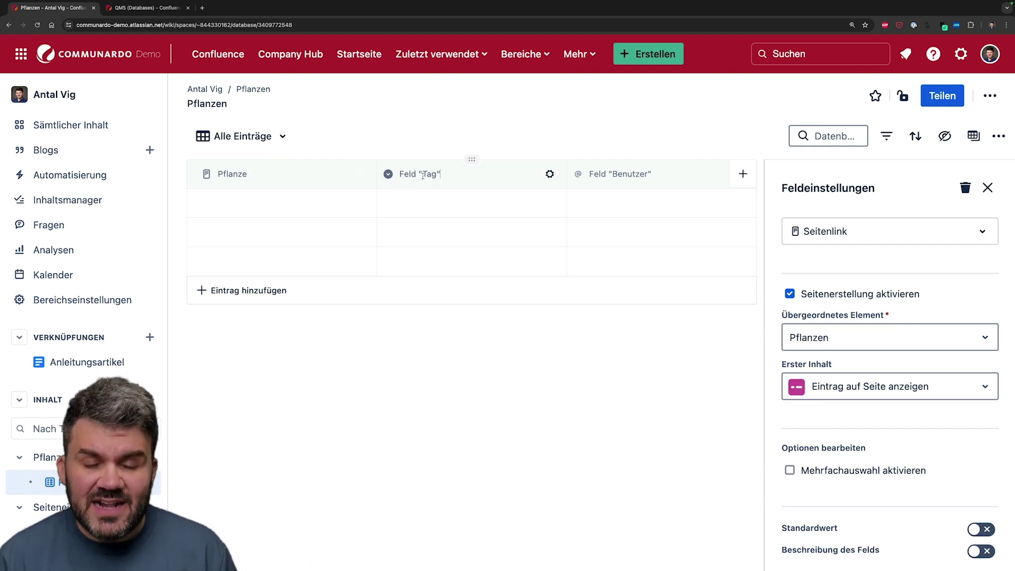
{"action": "triple_click", "coordinate": [423, 175]}
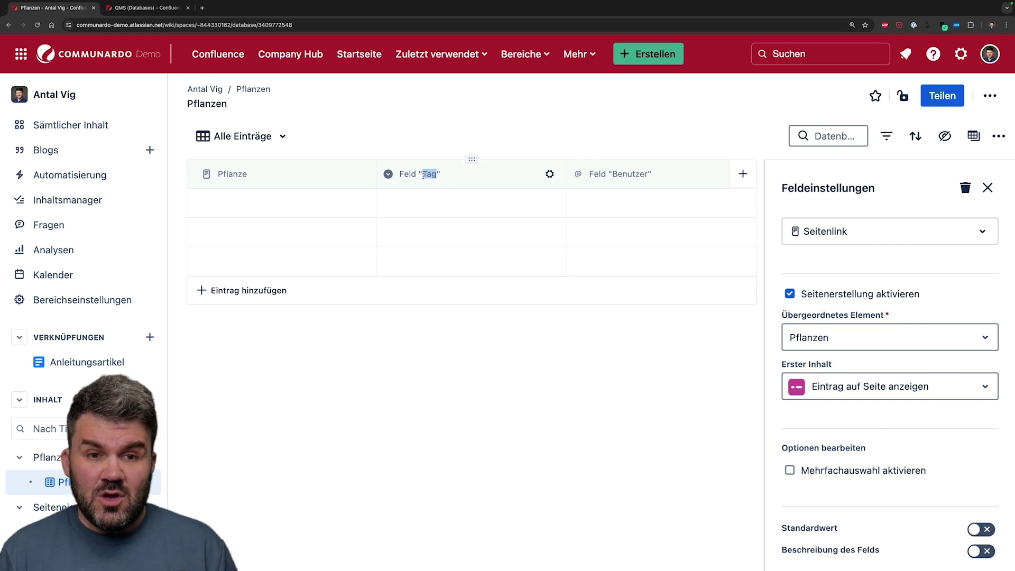
{"action": "type", "text": "Wasse"}
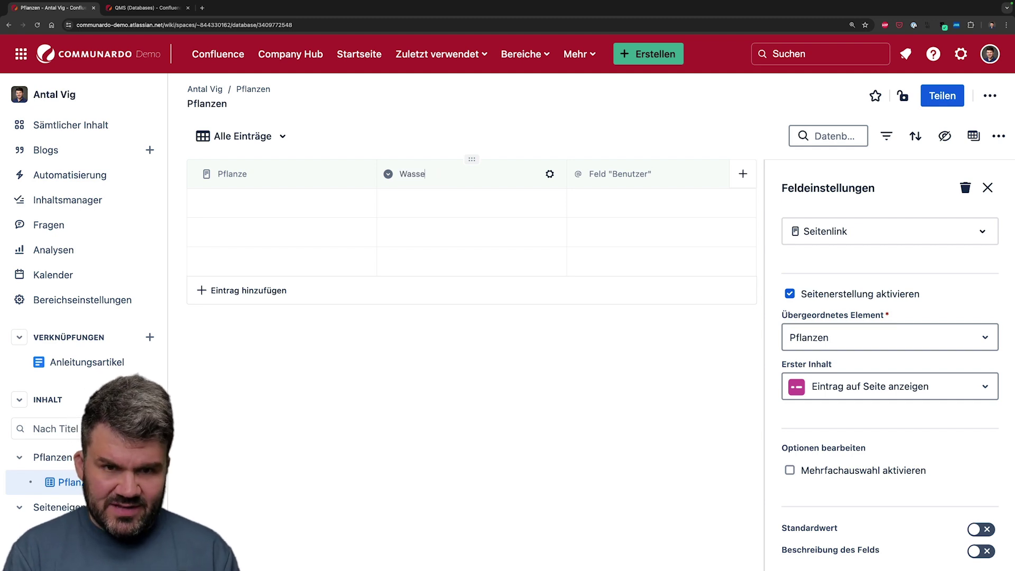
{"action": "type", "text": "rbedarf"}
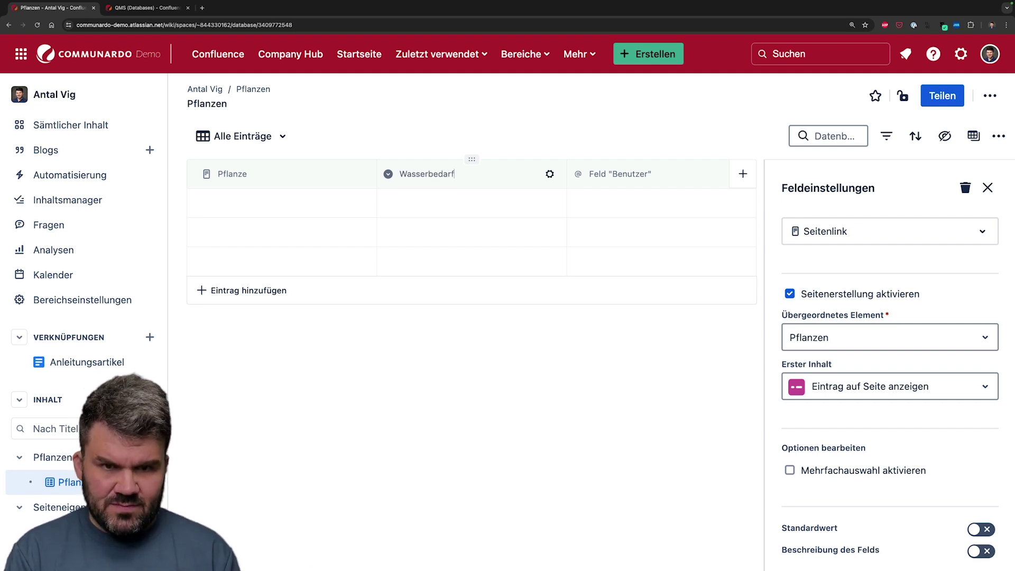
Open the Wasserbedarf field's settings and browse the available field types, leaving the type on Tag.
{"action": "left_click", "coordinate": [550, 174]}
{"action": "left_click", "coordinate": [891, 256]}
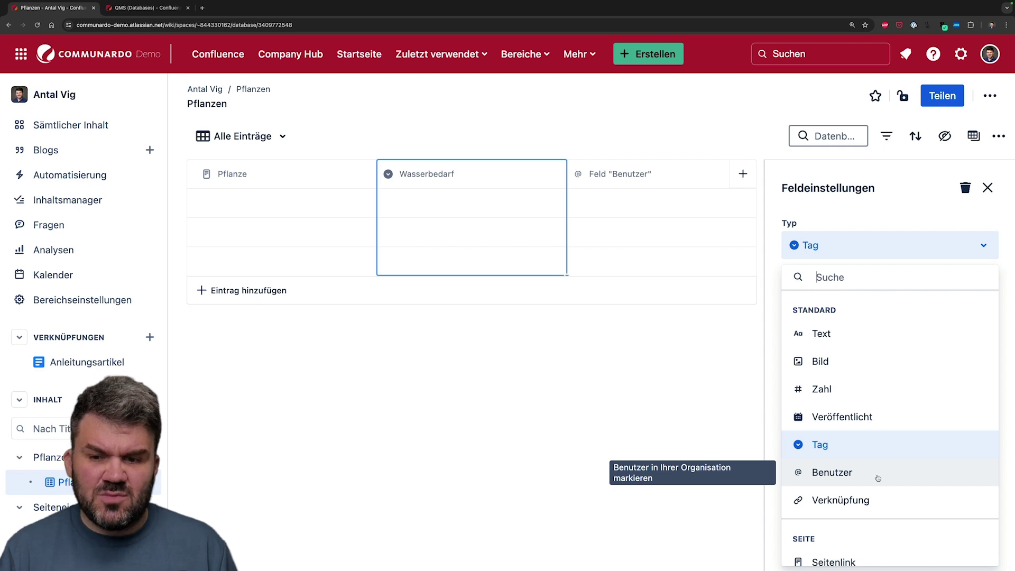
{"action": "scroll", "coordinate": [880, 508], "scroll_direction": "down", "scroll_amount": 2}
{"action": "scroll", "coordinate": [884, 511], "scroll_direction": "down", "scroll_amount": 3}
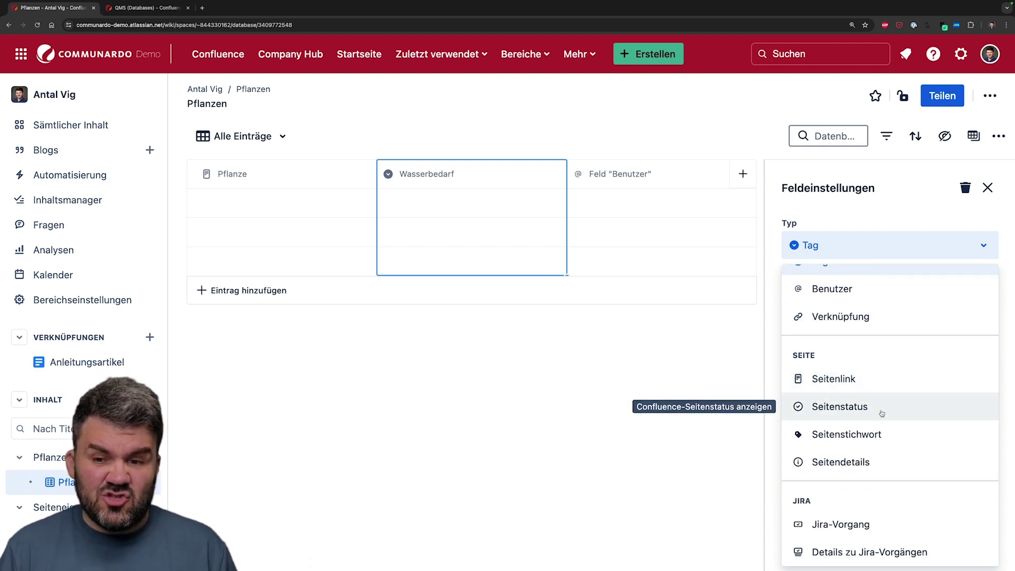
{"action": "scroll", "coordinate": [840, 465], "scroll_direction": "down", "scroll_amount": 3}
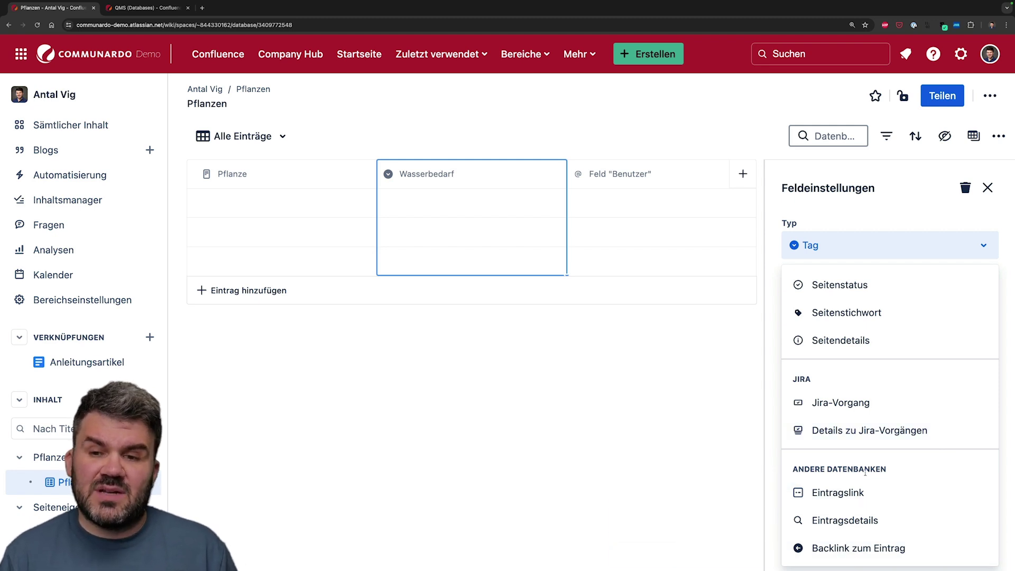
{"action": "scroll", "coordinate": [865, 472], "scroll_direction": "up", "scroll_amount": 6}
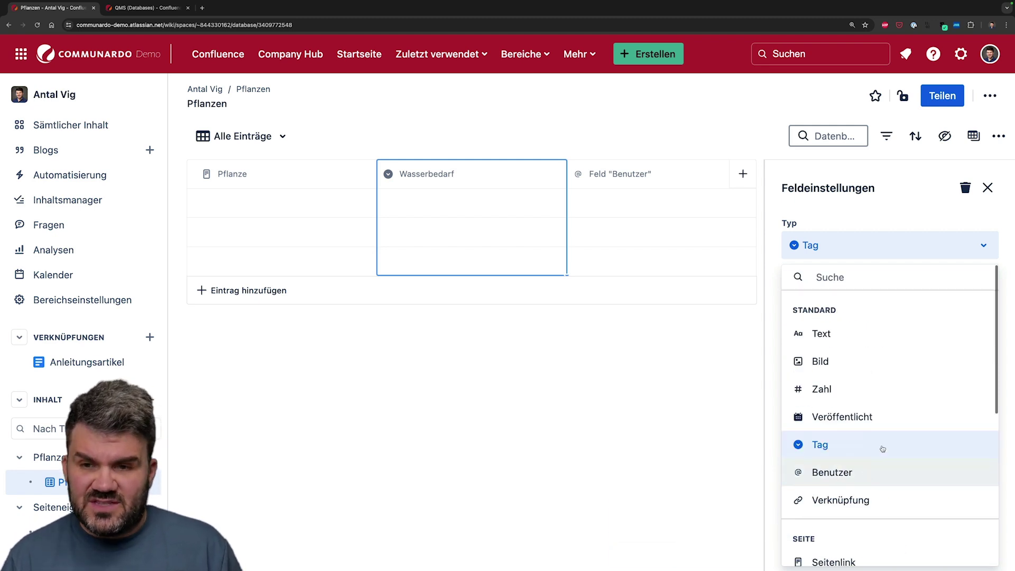
{"action": "left_click", "coordinate": [886, 222]}
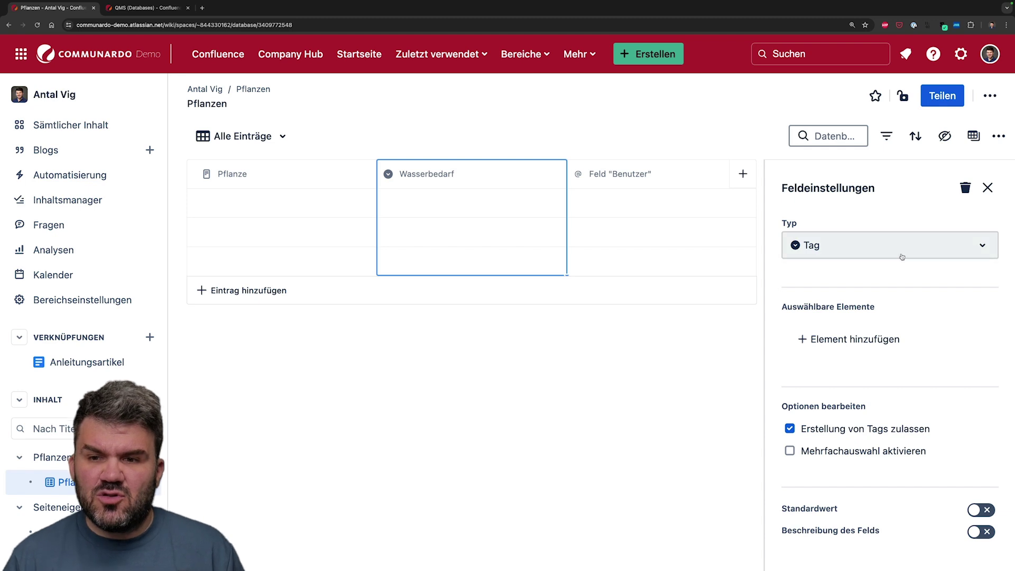
Add the selectable elements Wenig, Mittel and Viel to the Wasserbedarf tag field.
{"action": "left_click", "coordinate": [846, 339]}
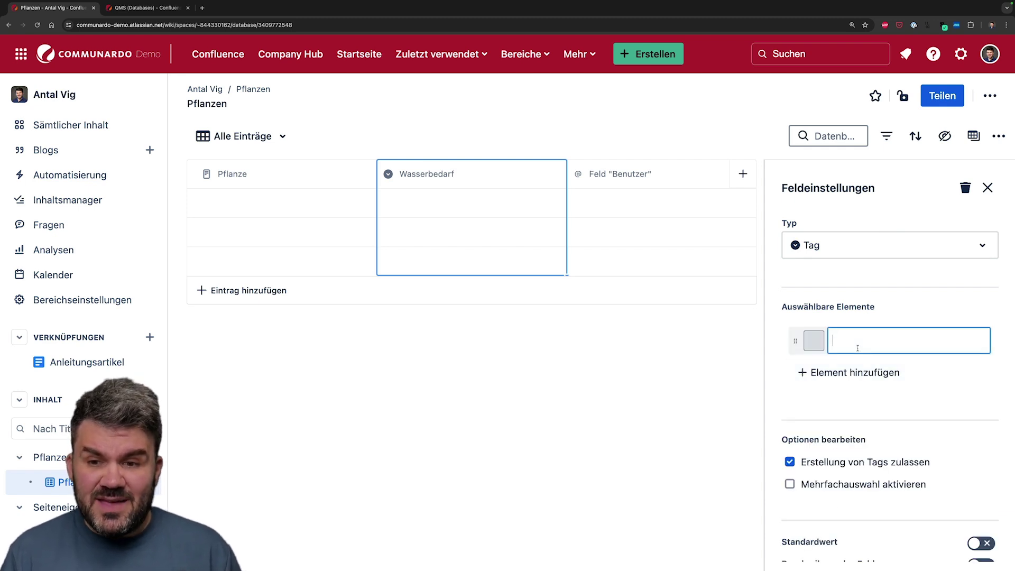
{"action": "type", "text": "Wenig"}
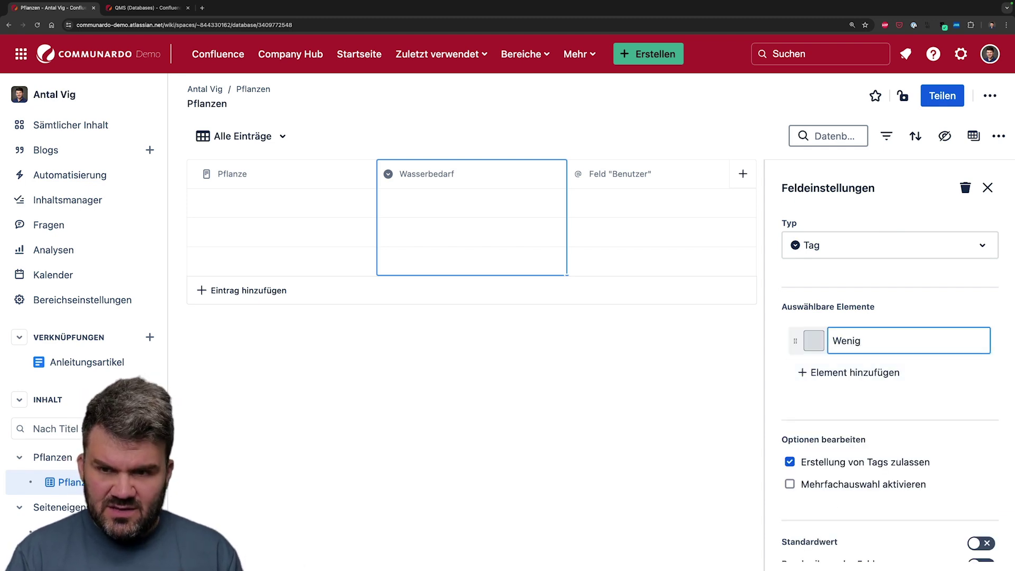
{"action": "key", "text": "Return"}
{"action": "type", "text": "Mitel"}
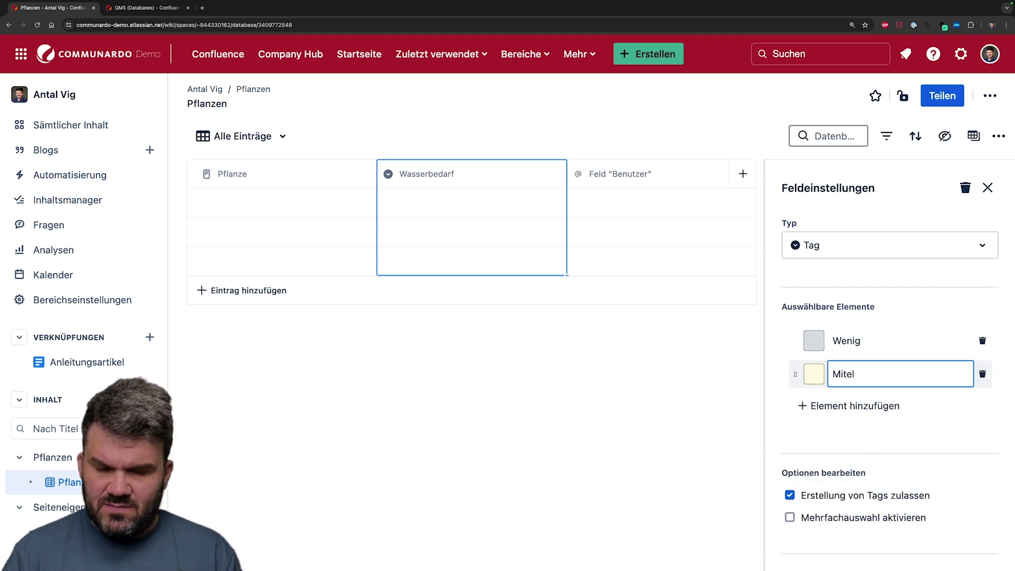
{"action": "key", "text": "Return"}
{"action": "type", "text": "Viel"}
{"action": "left_click", "coordinate": [921, 471]}
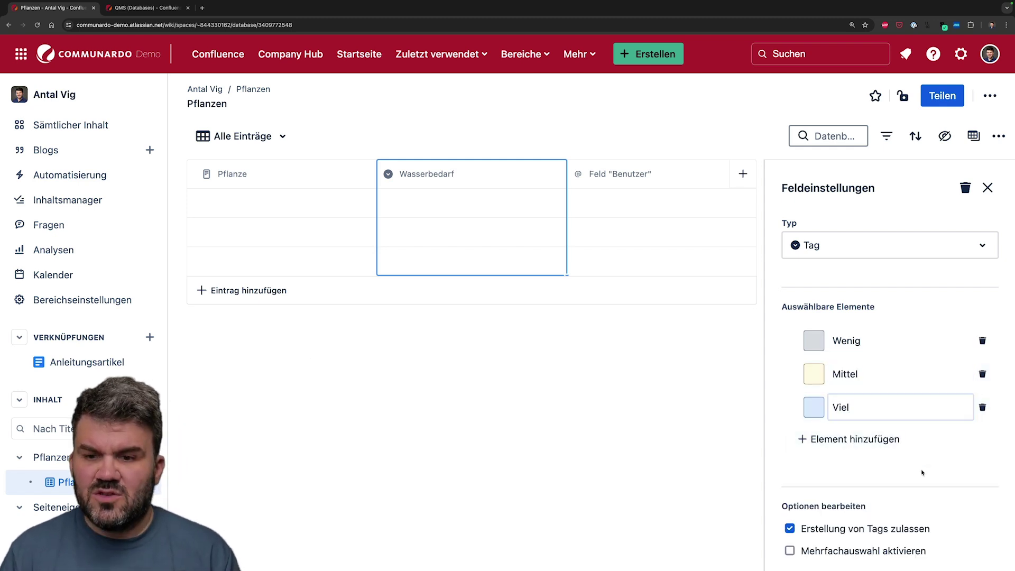
Turn off Erstellung von Tags zulassen for the Wasserbedarf field, leaving Mehrfachauswahl deactivated.
{"action": "scroll", "coordinate": [897, 487], "scroll_direction": "down", "scroll_amount": 2}
{"action": "left_click", "coordinate": [790, 449]}
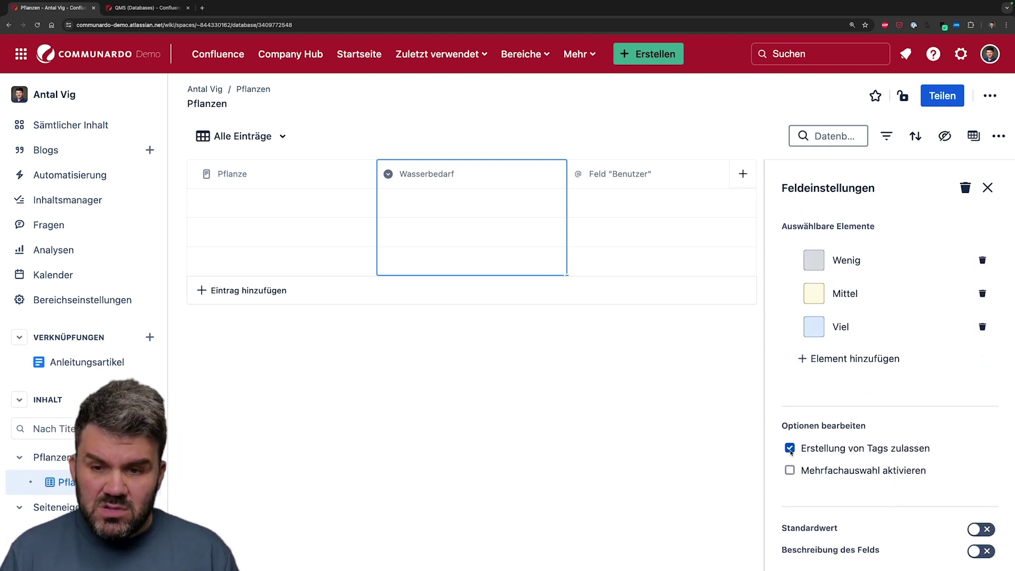
{"action": "left_click", "coordinate": [790, 471]}
{"action": "left_click", "coordinate": [790, 471]}
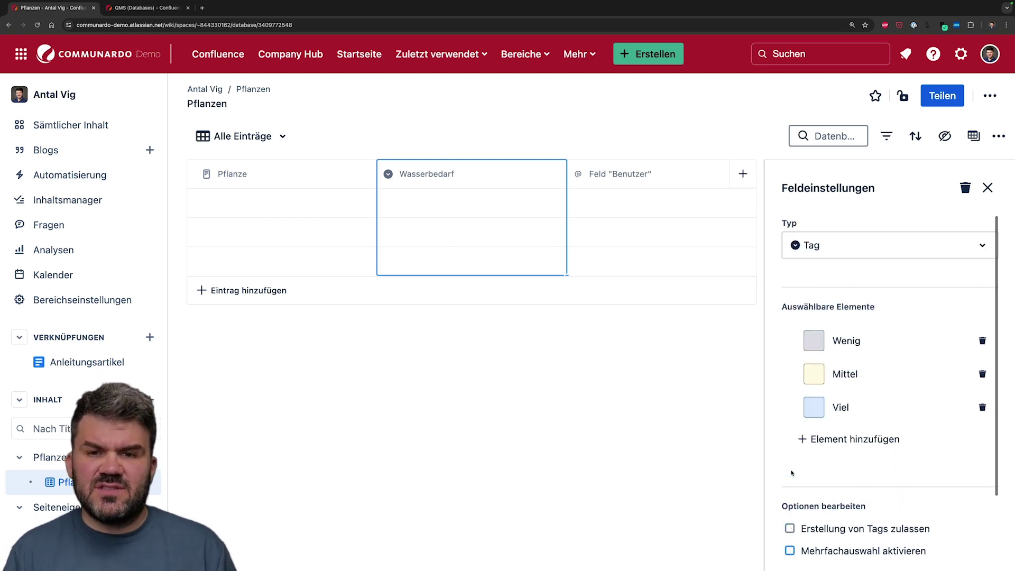
Rename the Feld "Benutzer" field to Lichtbedarf.
{"action": "left_click", "coordinate": [636, 173]}
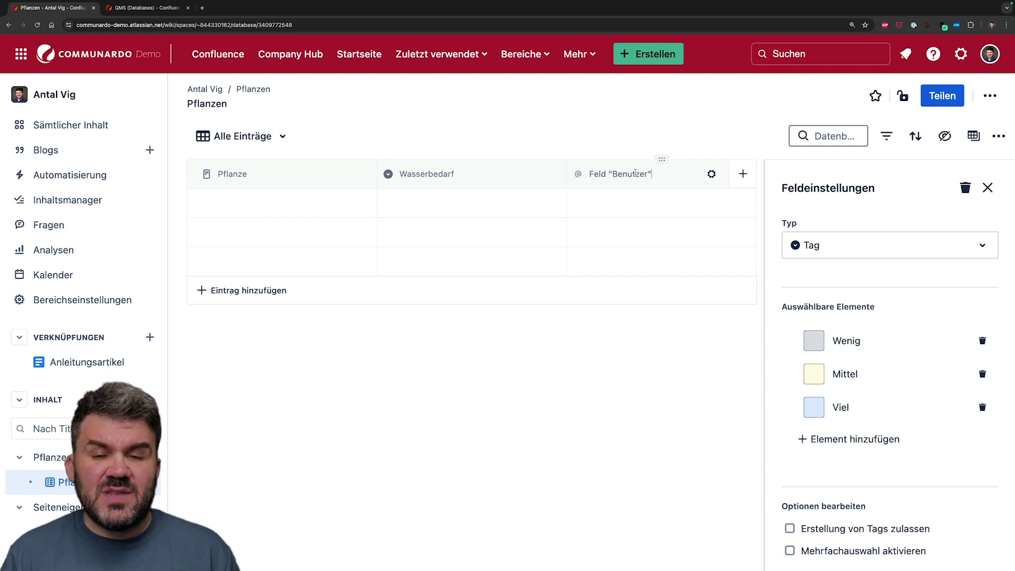
{"action": "triple_click", "coordinate": [636, 173]}
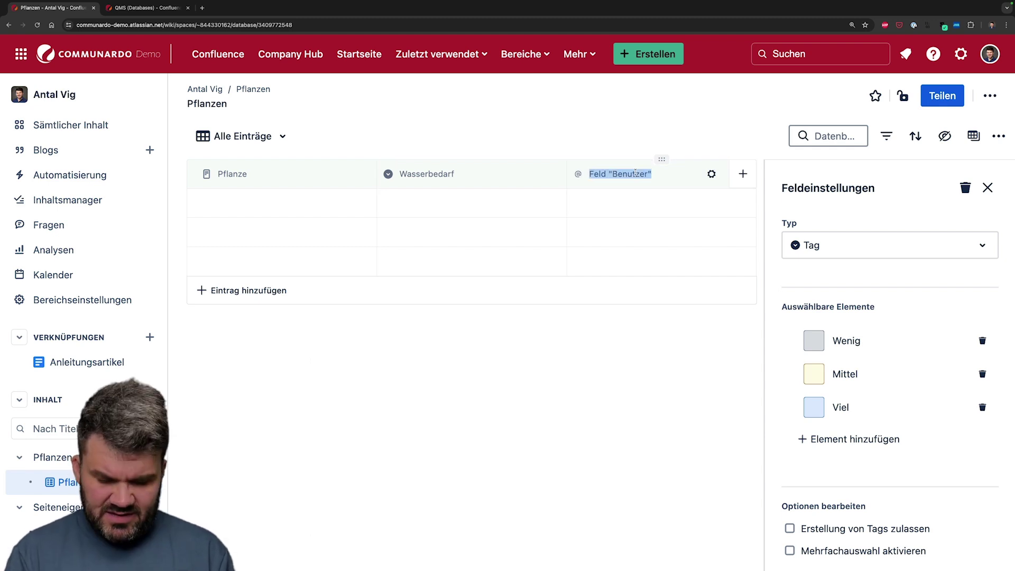
{"action": "type", "text": "Lichtbea"}
{"action": "key", "text": "BackSpace"}
{"action": "type", "text": "darf"}
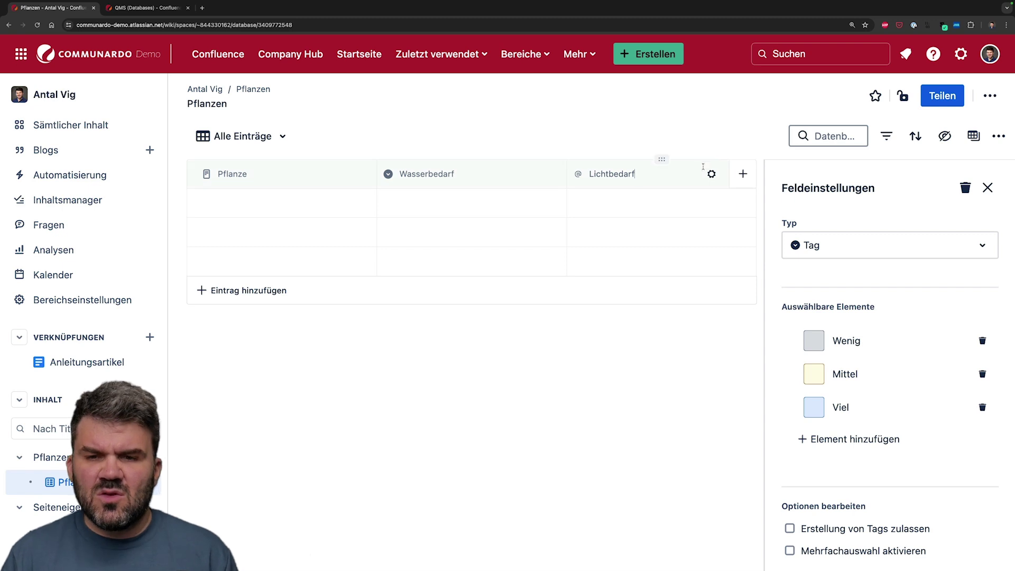
Change the Lichtbedarf field's type to Tag and accept the field type change.
{"action": "left_click", "coordinate": [711, 174]}
{"action": "left_click", "coordinate": [870, 245]}
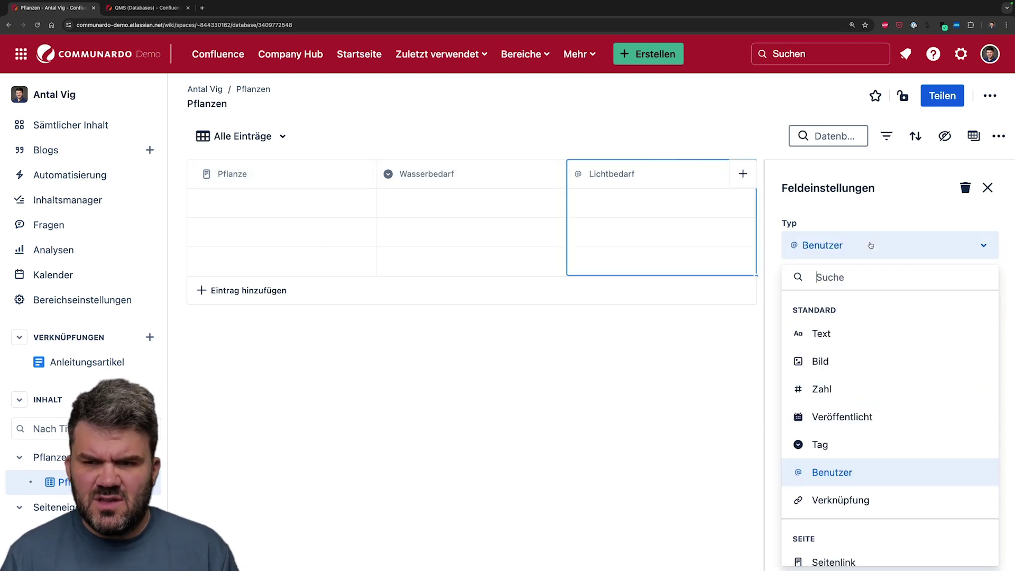
{"action": "left_click", "coordinate": [830, 444]}
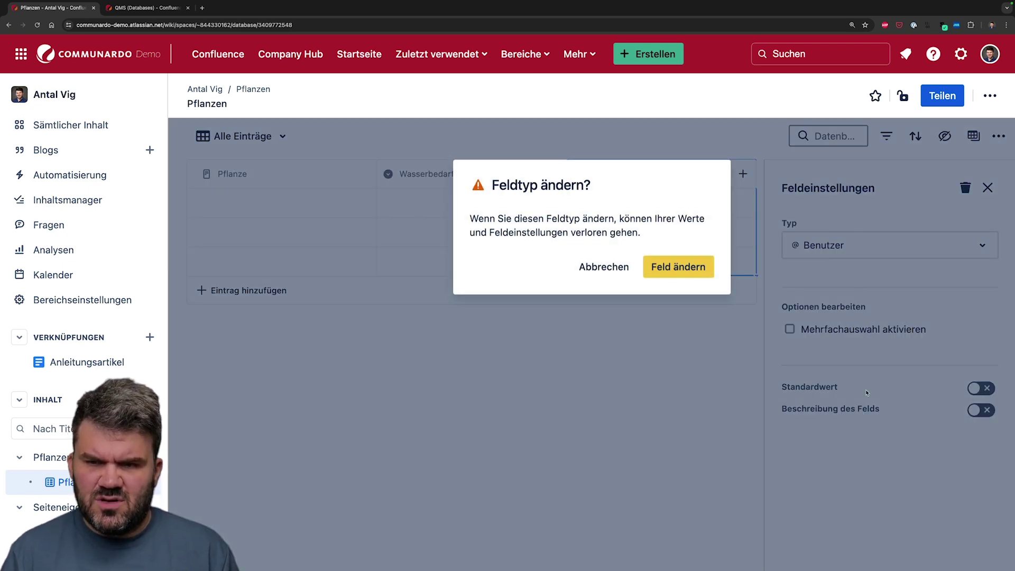
{"action": "left_click", "coordinate": [680, 265]}
Add the selectable elements Wenig, Mittel and Viel to the Lichtbedarf field.
{"action": "left_click", "coordinate": [849, 338]}
{"action": "type", "text": "Wenig"}
{"action": "key", "text": "Return"}
{"action": "type", "text": "Mitel"}
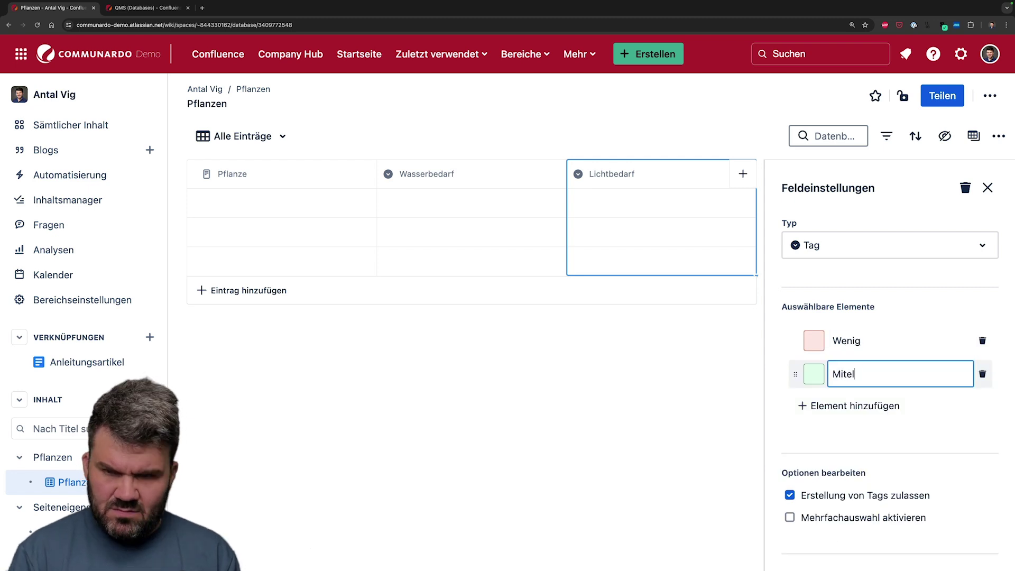
{"action": "key", "text": "BackSpace"}
{"action": "key", "text": "BackSpace"}
{"action": "type", "text": "tel"}
{"action": "key", "text": "Return"}
{"action": "type", "text": "Viel"}
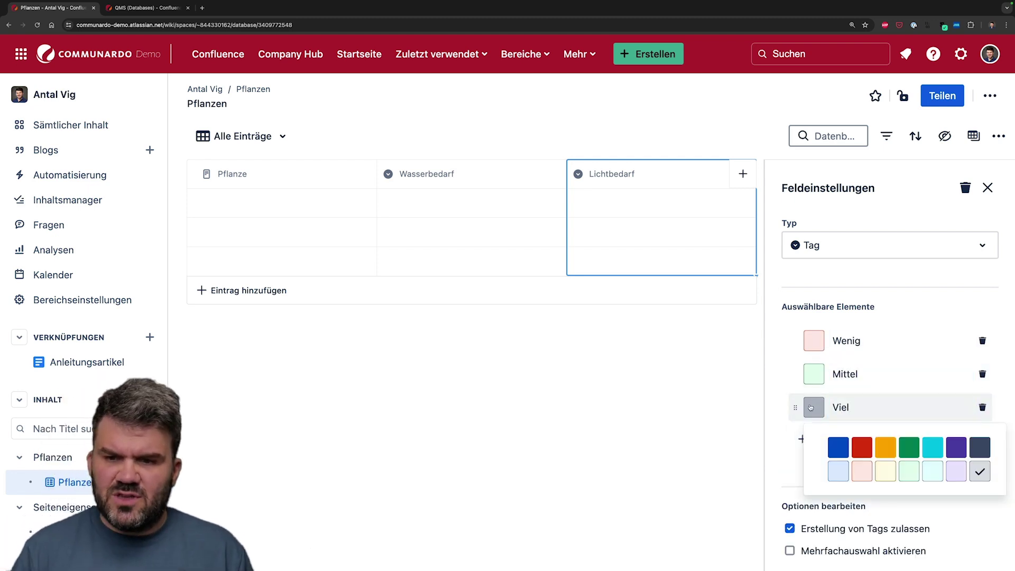
Recolour the Lichtbedarf elements: Viel in strong orange, Mittel in pale yellow and Wenig in pale turquoise.
{"action": "left_click", "coordinate": [885, 447]}
{"action": "left_click", "coordinate": [820, 377]}
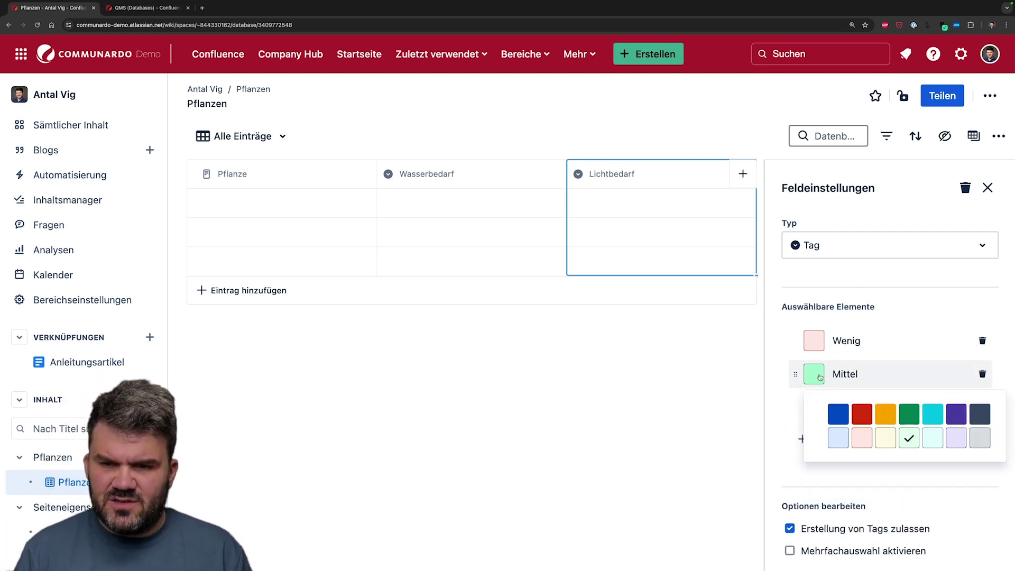
{"action": "left_click", "coordinate": [886, 438]}
{"action": "left_click", "coordinate": [821, 335]}
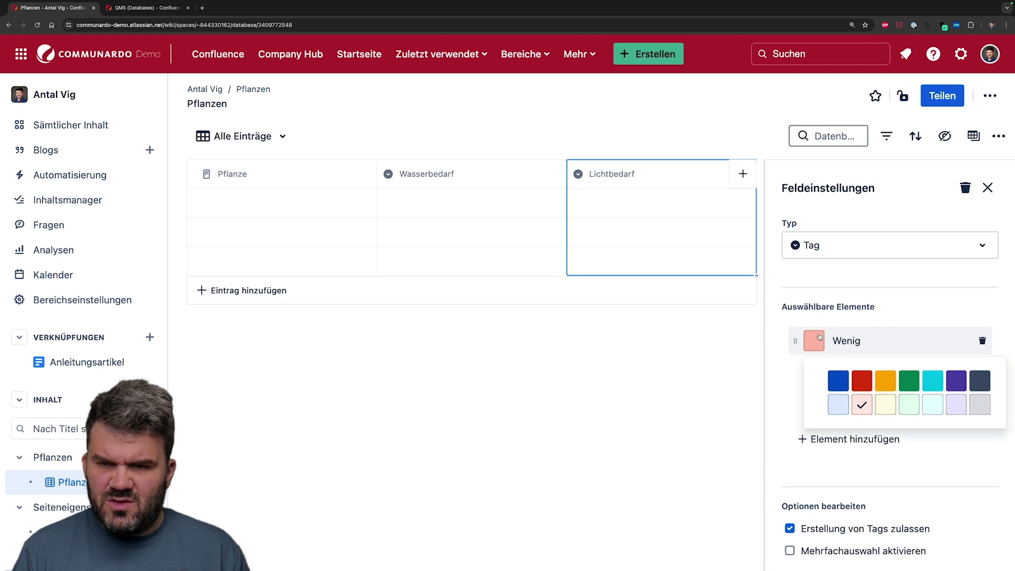
{"action": "left_click", "coordinate": [932, 404]}
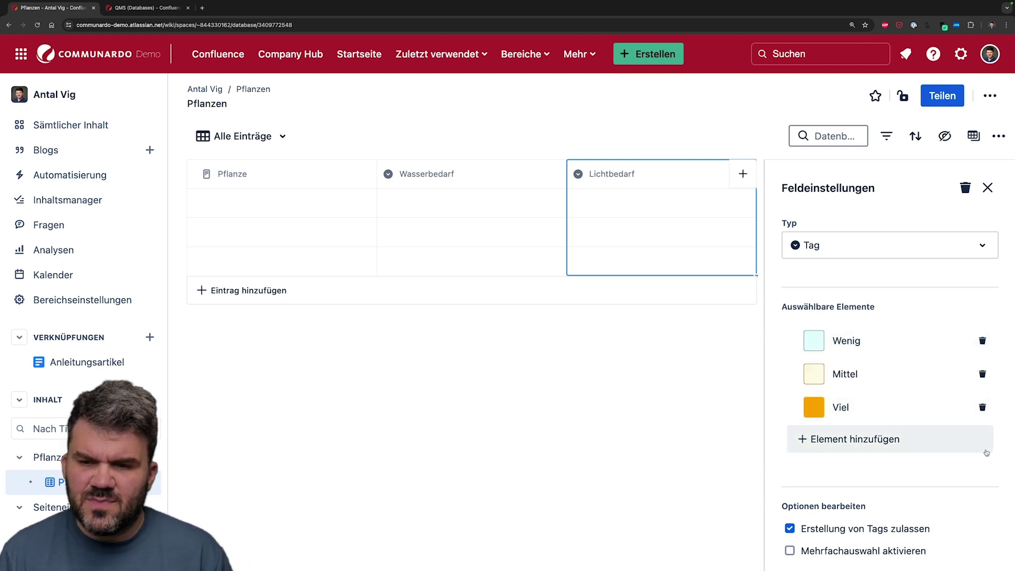
Turn off Erstellung von Tags zulassen for the Lichtbedarf field, and close the field settings and the database setup.
{"action": "scroll", "coordinate": [941, 439], "scroll_direction": "down", "scroll_amount": 3}
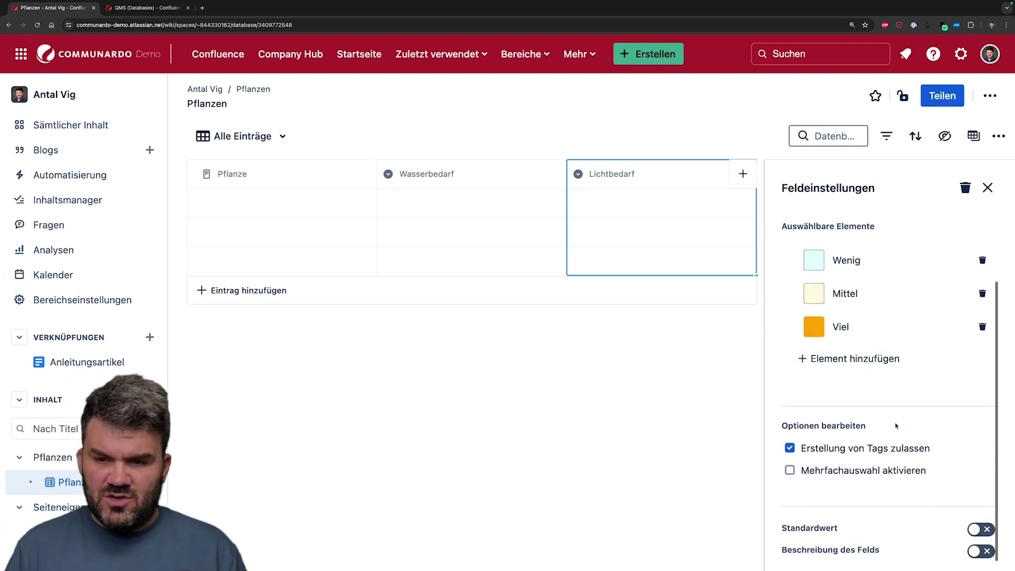
{"action": "left_click", "coordinate": [788, 447]}
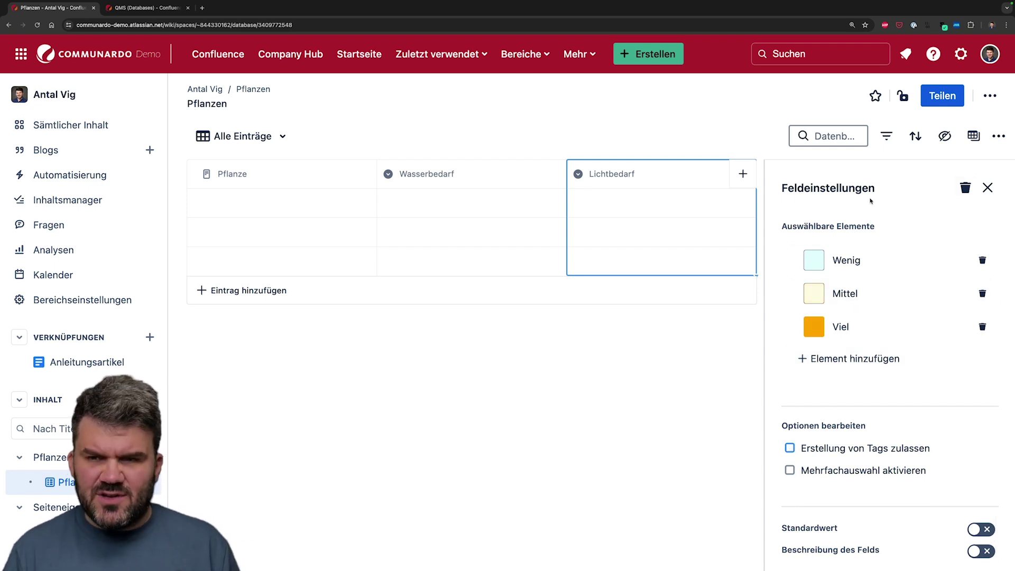
{"action": "left_click", "coordinate": [987, 187]}
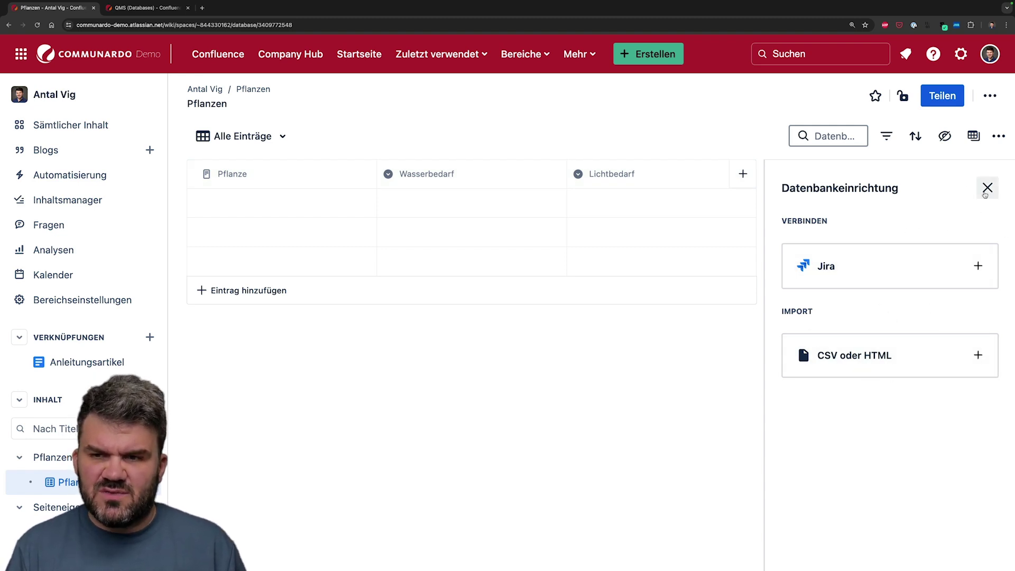
{"action": "left_click", "coordinate": [987, 188]}
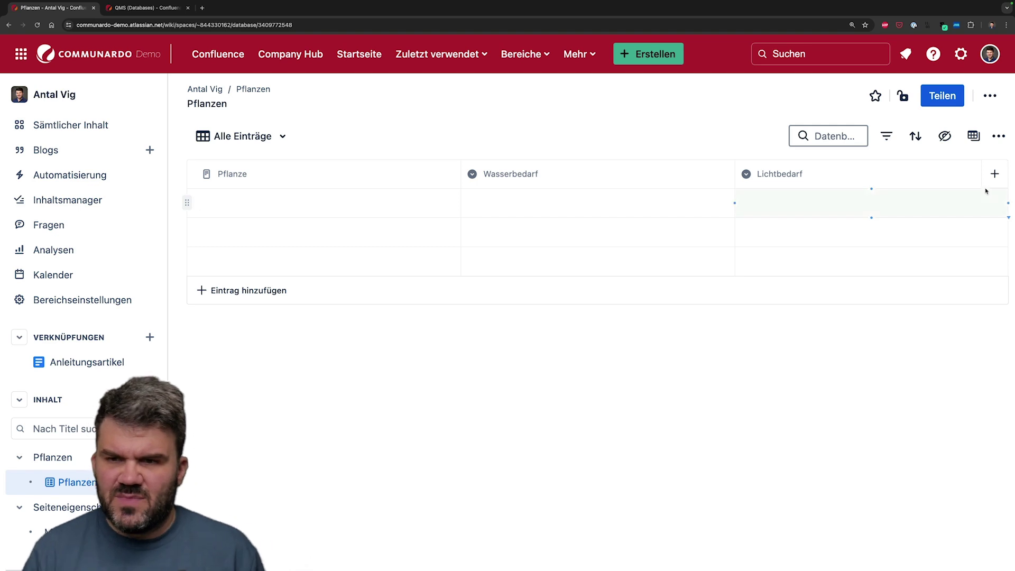
Add a new field of type Bild after Lichtbedarf and name it Bild.
{"action": "left_click", "coordinate": [994, 175]}
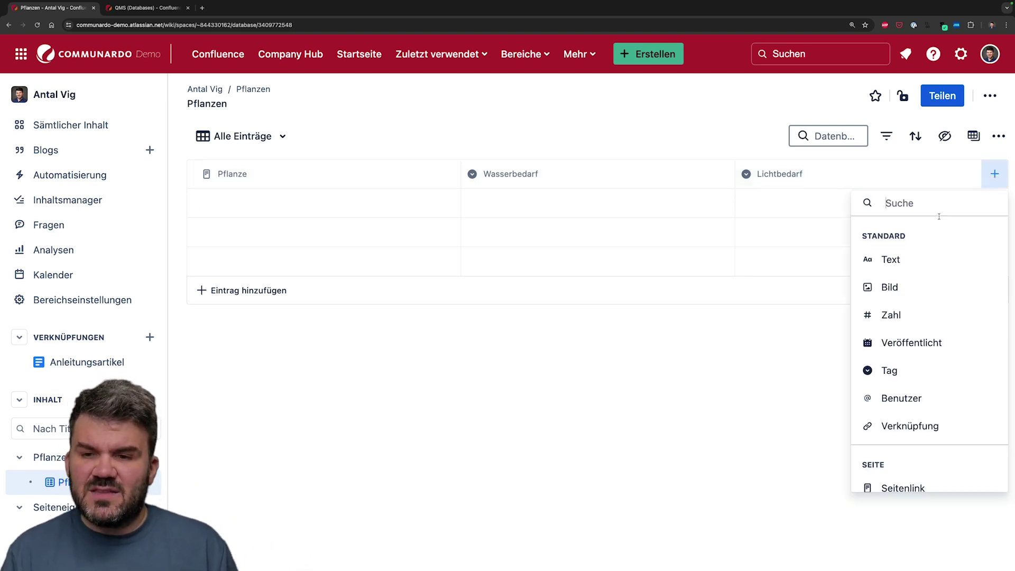
{"action": "left_click", "coordinate": [888, 288]}
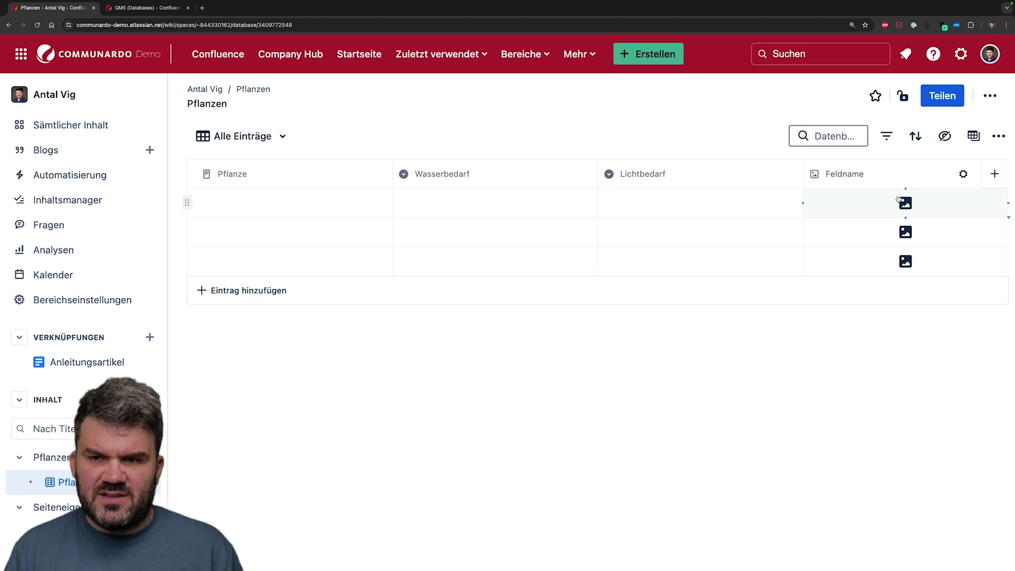
{"action": "type", "text": "Bil"}
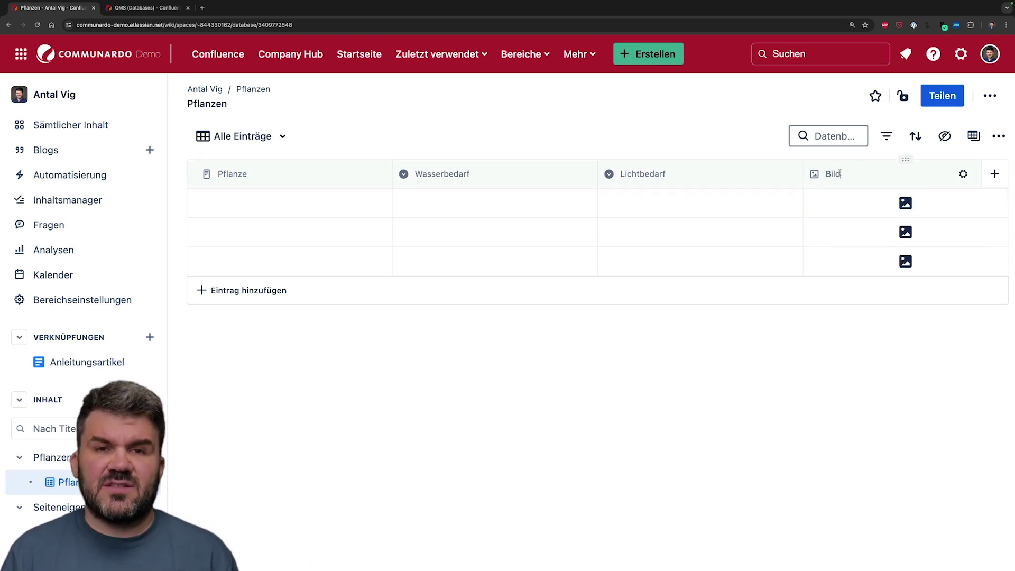
{"action": "type", "text": "d"}
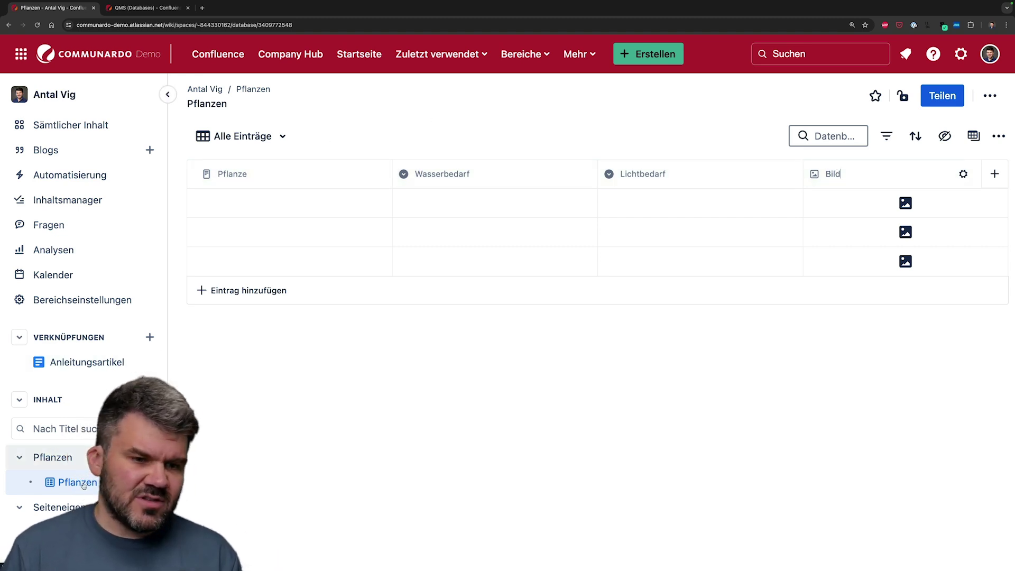
Open the Monstera (Seiteneigenschaften) page in a separate tab to view its plant properties, and return to the Pflanzen database.
{"action": "left_click", "coordinate": [32, 531], "text": "super"}
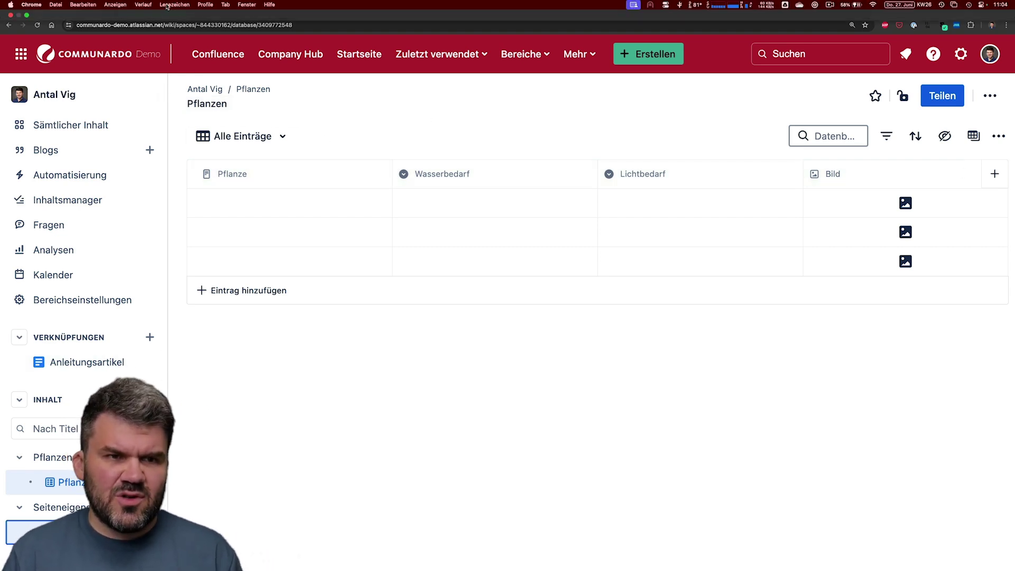
{"action": "left_click", "coordinate": [161, 9]}
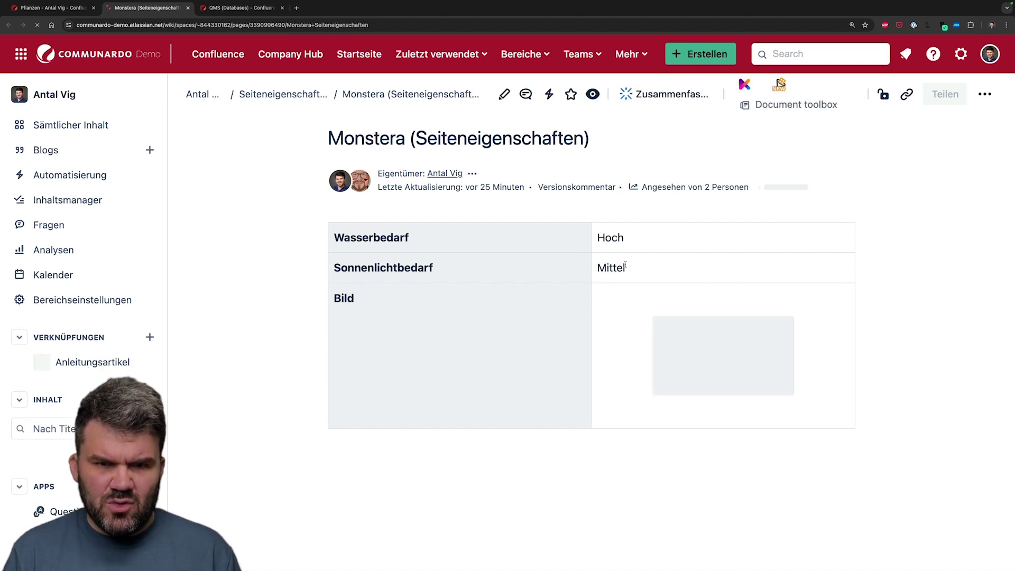
{"action": "left_click", "coordinate": [72, 9]}
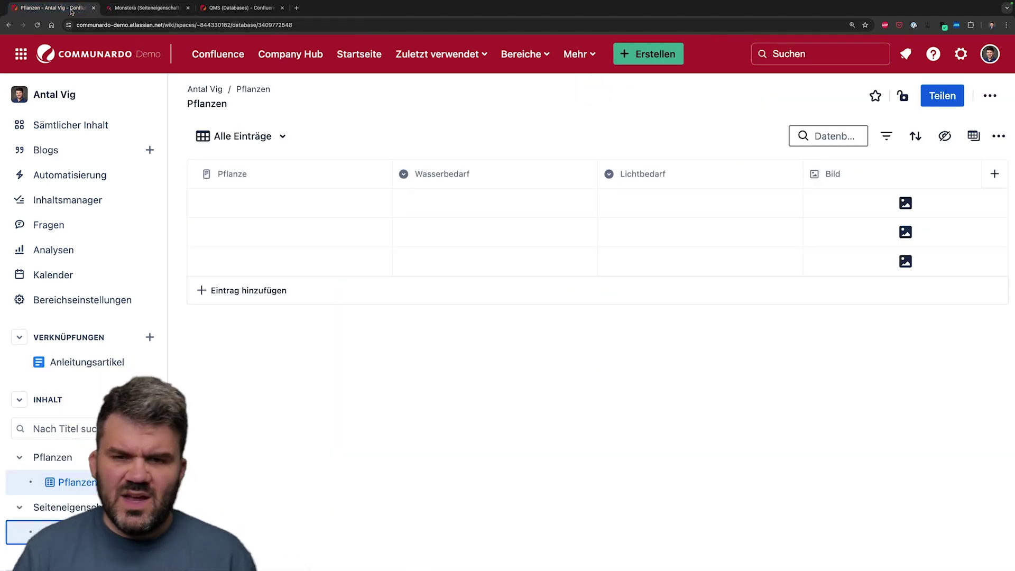
Create a new page named Monstera under Pflanzen from the first entry's Pflanze cell.
{"action": "left_click", "coordinate": [250, 203]}
{"action": "type", "text": "Monstera"}
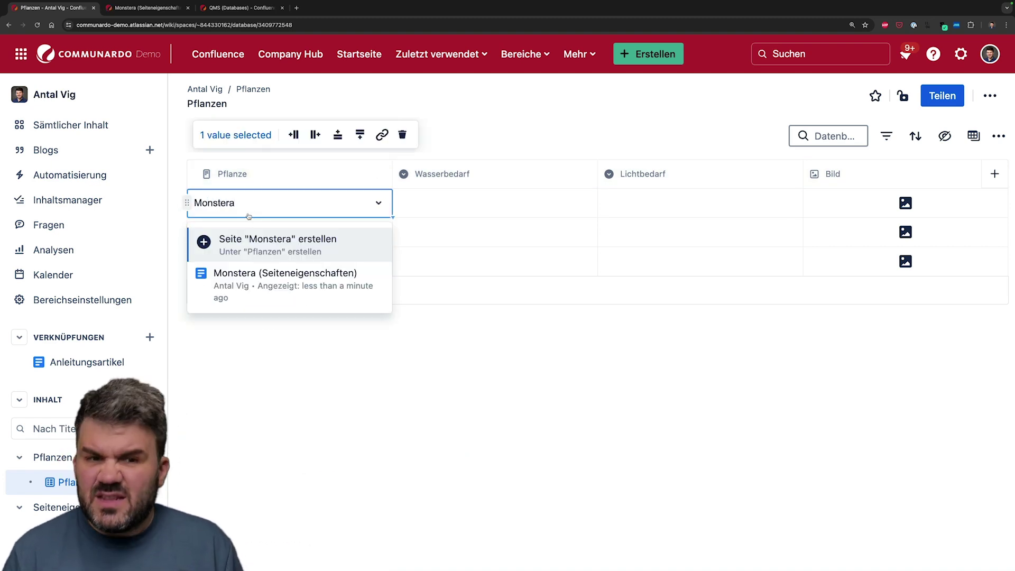
{"action": "left_click", "coordinate": [272, 241]}
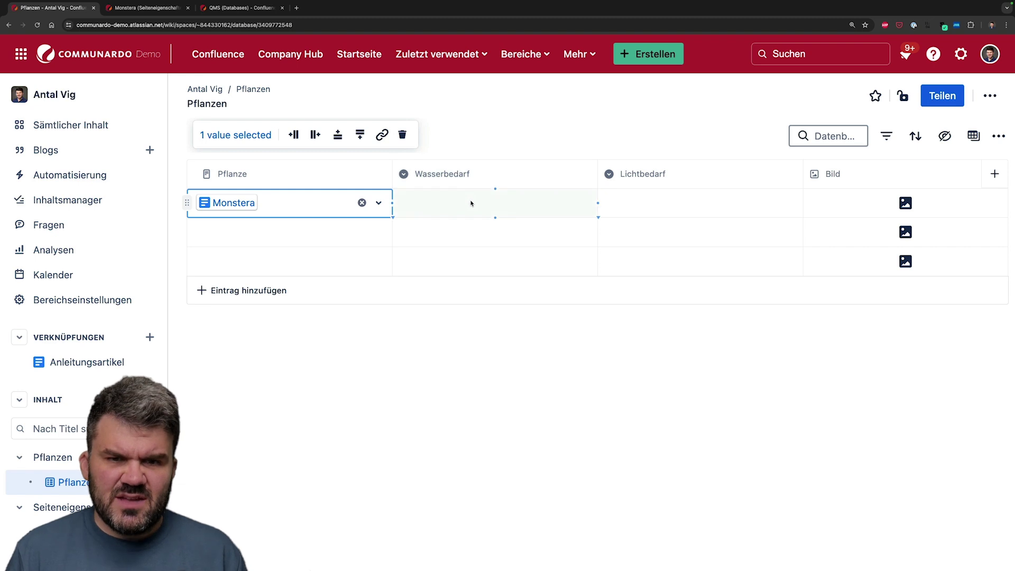
Set Monstera's Wasserbedarf to Viel and its Lichtbedarf to Mittel, consulting the Monstera (Seiteneigenschaften) page for the values.
{"action": "left_click", "coordinate": [482, 205]}
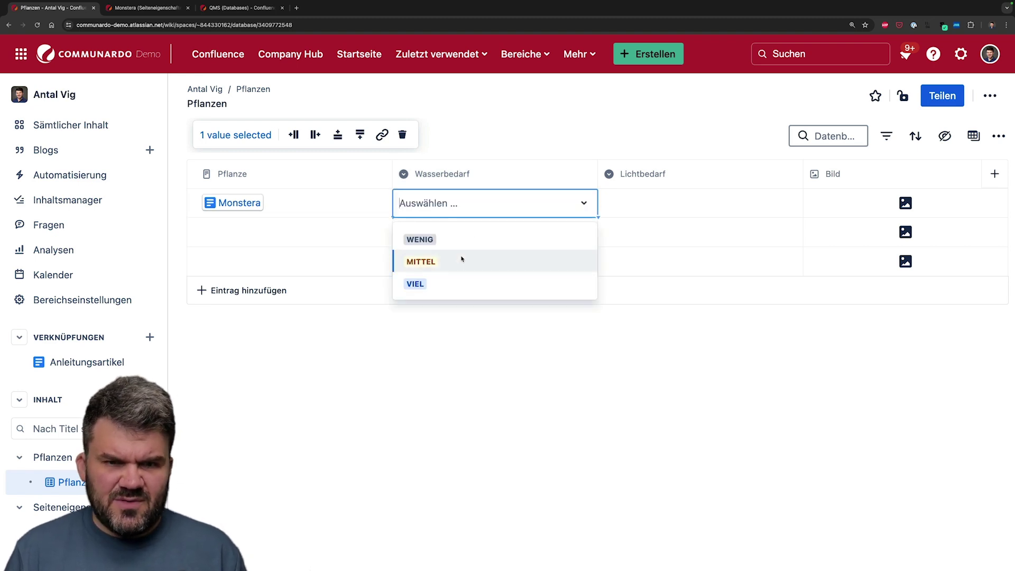
{"action": "left_click", "coordinate": [147, 8]}
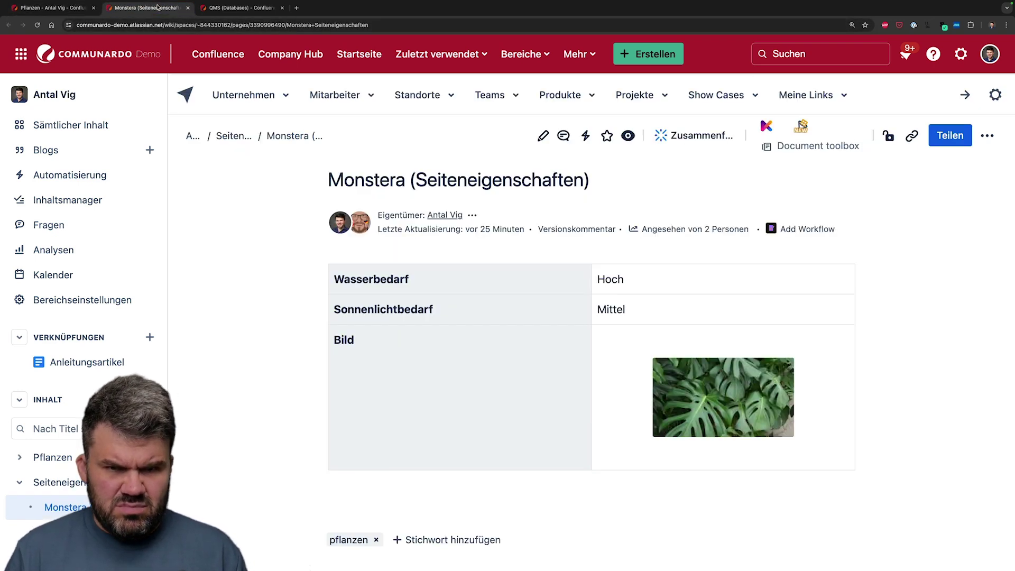
{"action": "left_click", "coordinate": [53, 8]}
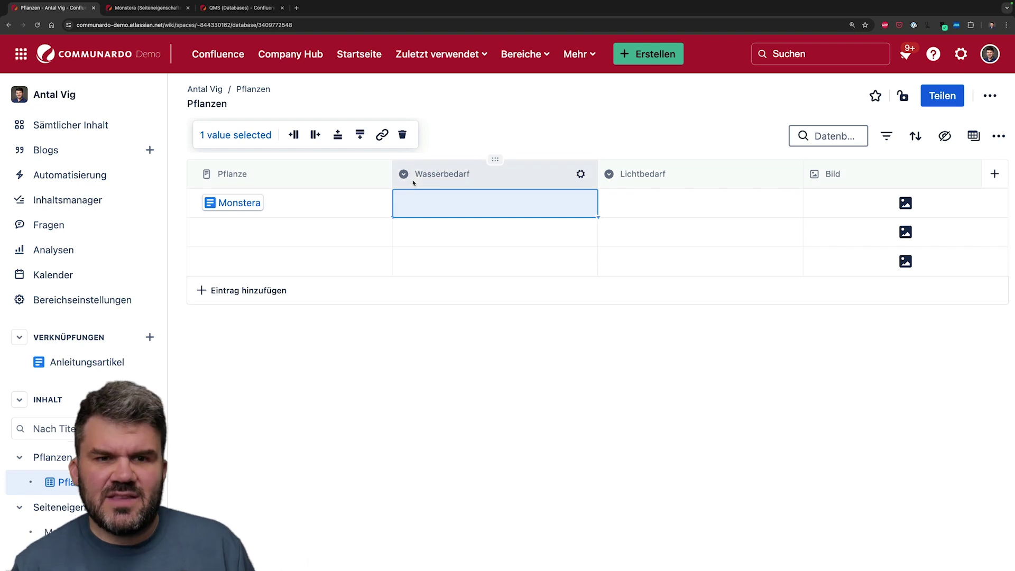
{"action": "left_click", "coordinate": [460, 211]}
{"action": "left_click", "coordinate": [451, 284]}
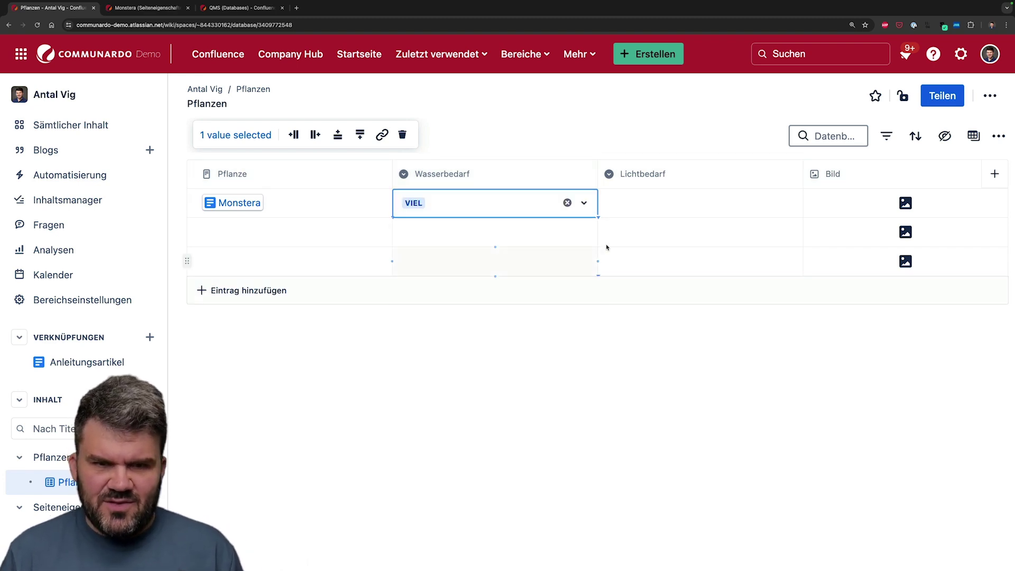
{"action": "left_click", "coordinate": [634, 212]}
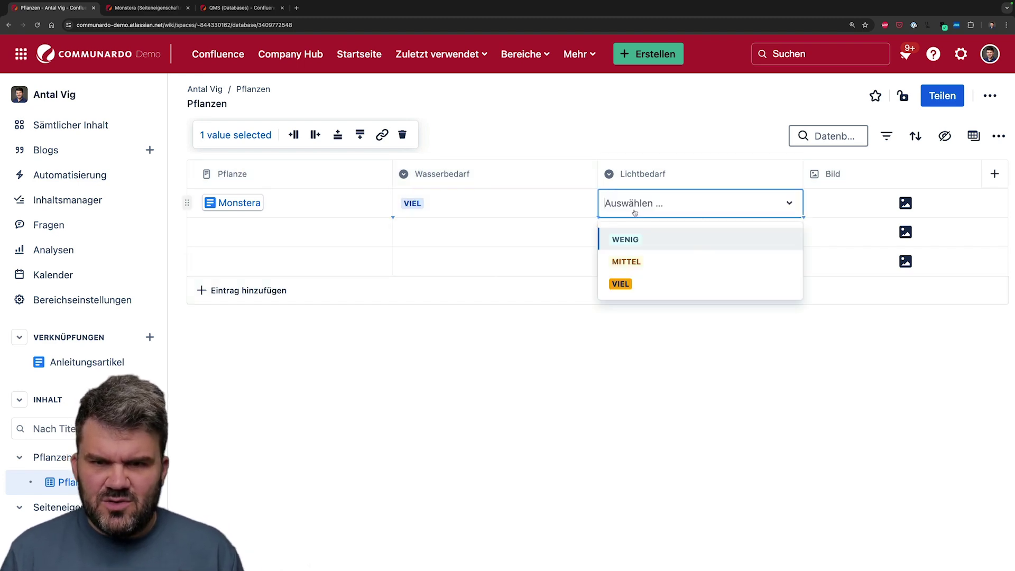
{"action": "left_click", "coordinate": [638, 266]}
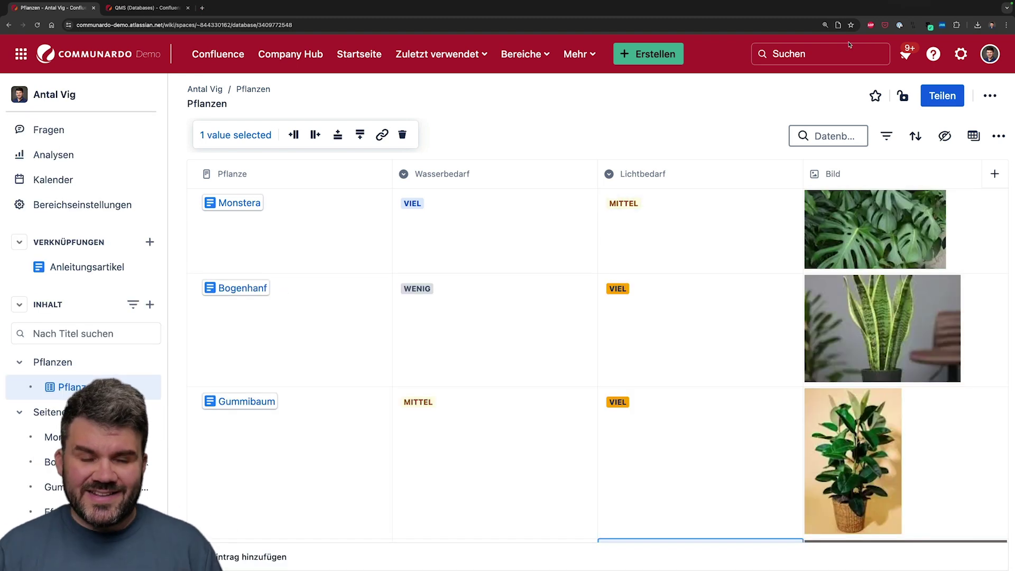
Open the page linked to the Monstera entry, set Wasserbedarf to Mittel in its embedded entry, and return to the Pflanzen database.
{"action": "left_click", "coordinate": [664, 124]}
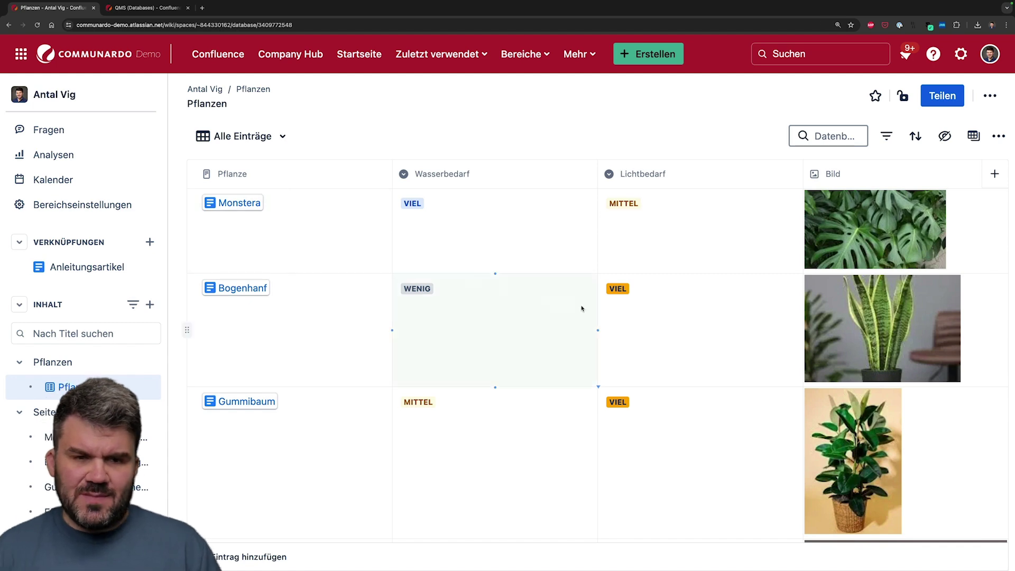
{"action": "scroll", "coordinate": [289, 324], "scroll_direction": "down", "scroll_amount": 3}
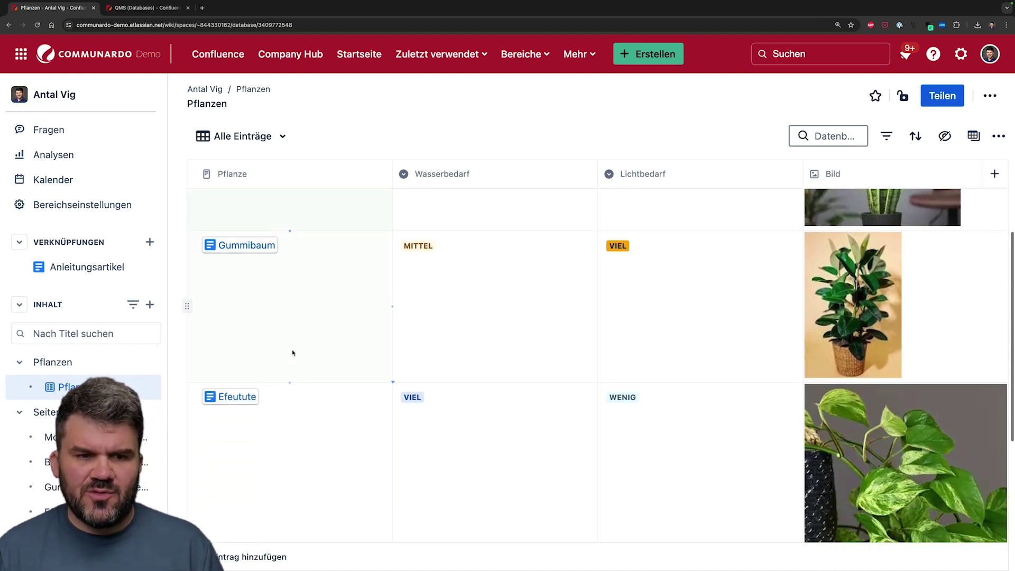
{"action": "scroll", "coordinate": [304, 426], "scroll_direction": "down", "scroll_amount": 3}
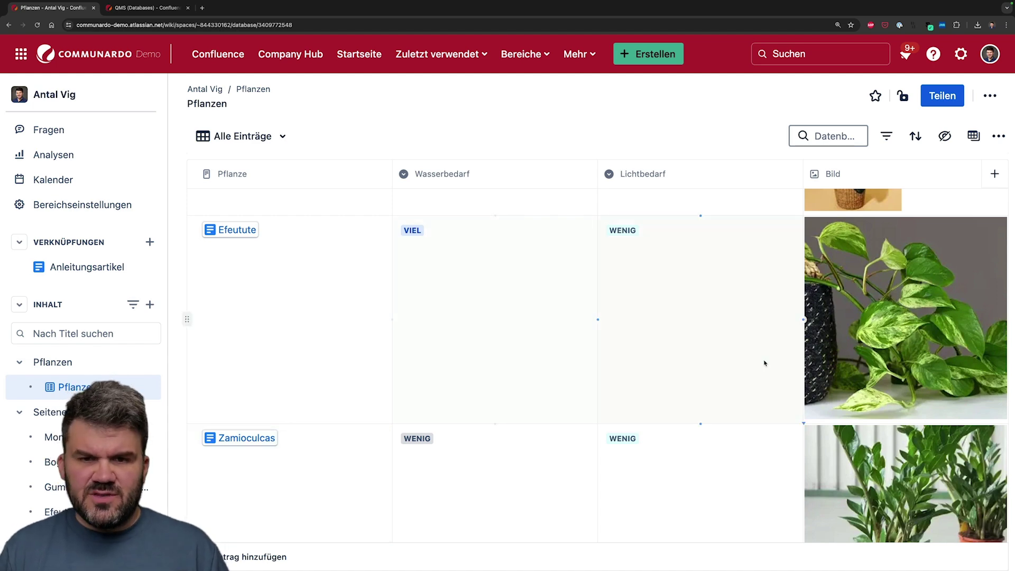
{"action": "scroll", "coordinate": [761, 359], "scroll_direction": "up", "scroll_amount": 6}
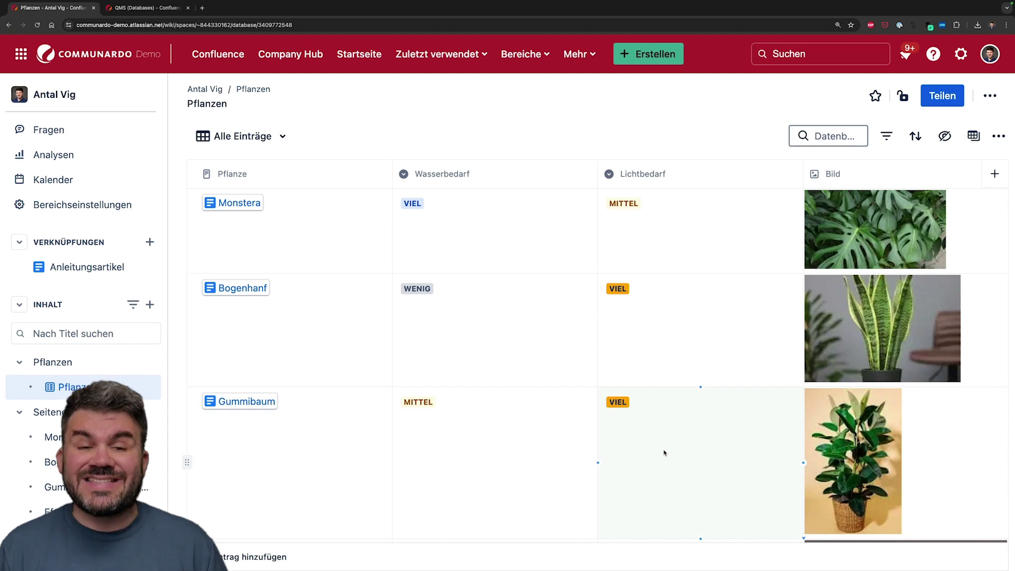
{"action": "left_click", "coordinate": [240, 205]}
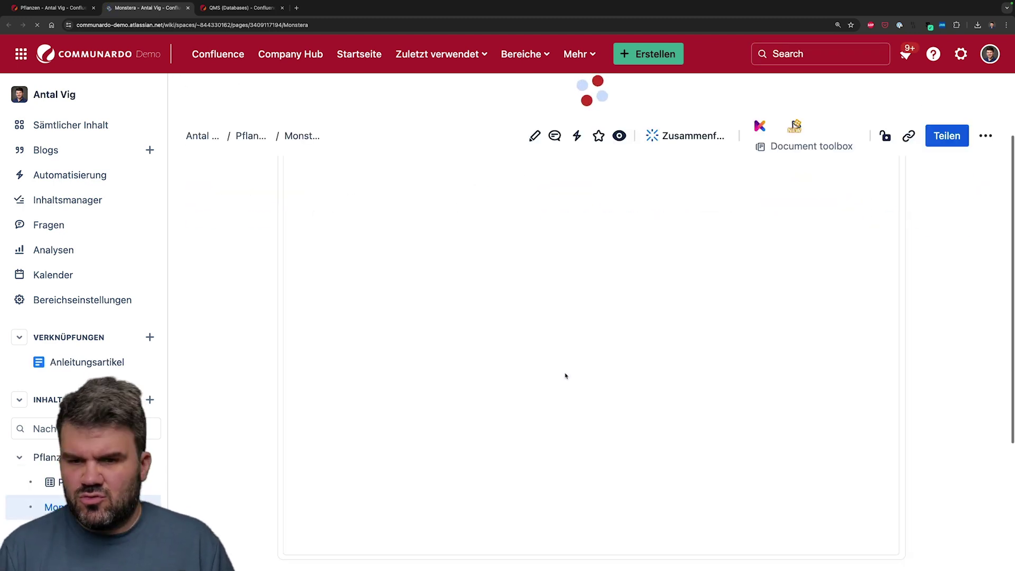
{"action": "scroll", "coordinate": [607, 326], "scroll_direction": "down", "scroll_amount": 5}
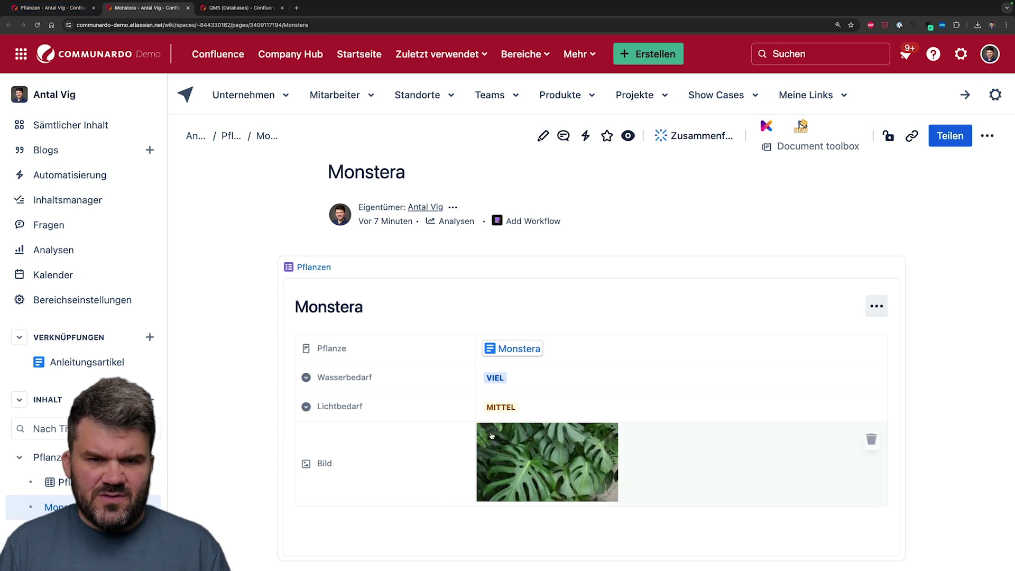
{"action": "left_click", "coordinate": [575, 377]}
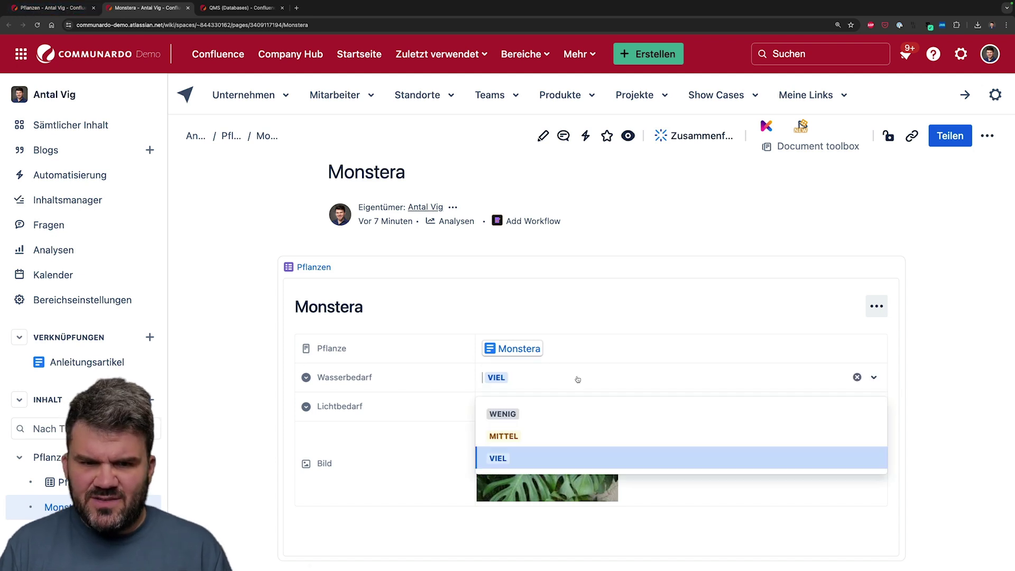
{"action": "left_click", "coordinate": [551, 433]}
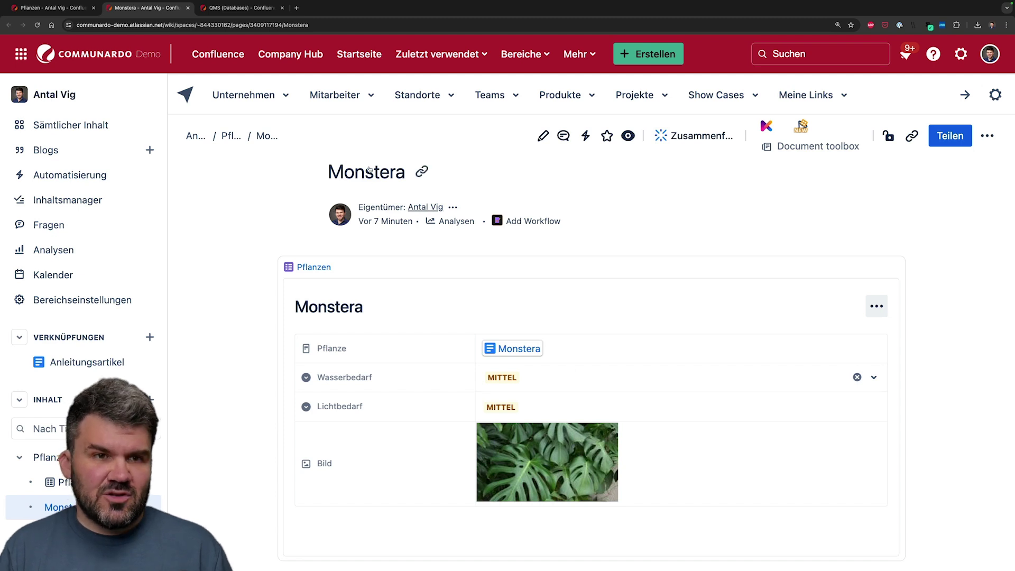
{"action": "mouse_move", "coordinate": [102, 10]}
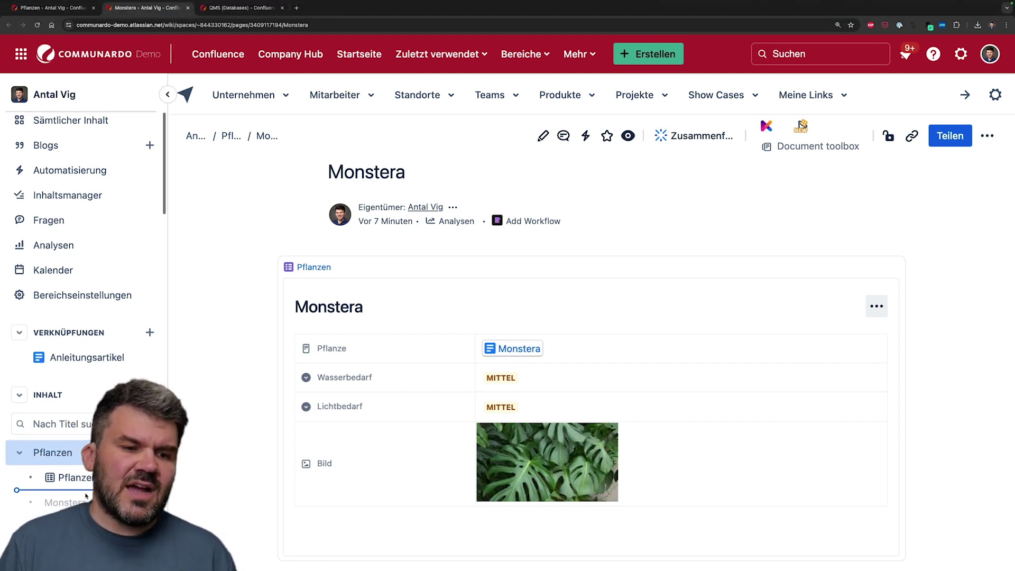
{"action": "left_click", "coordinate": [64, 482]}
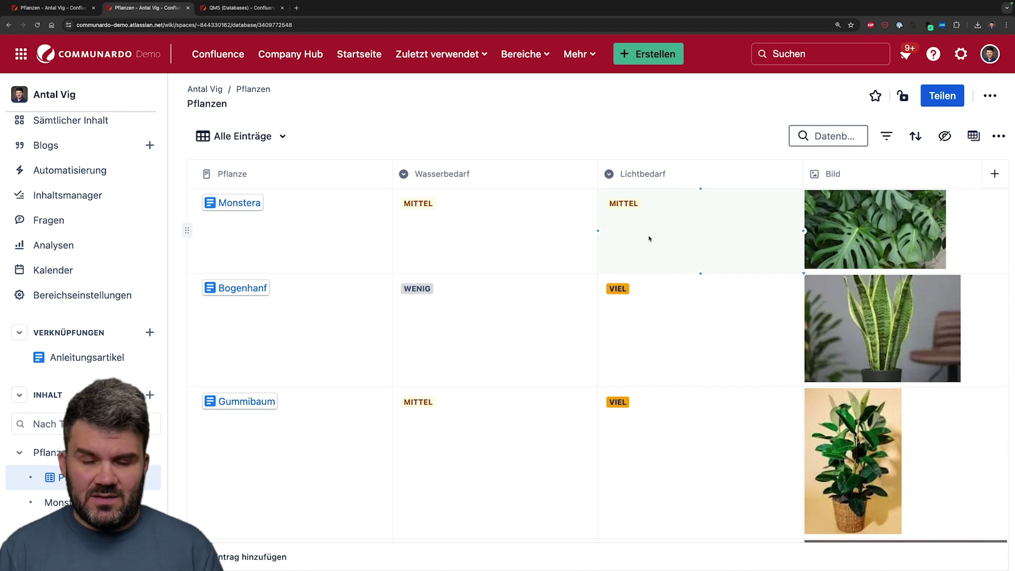
Add a filter that shows only plants whose Lichtbedarf is Mittel.
{"action": "left_click", "coordinate": [887, 137]}
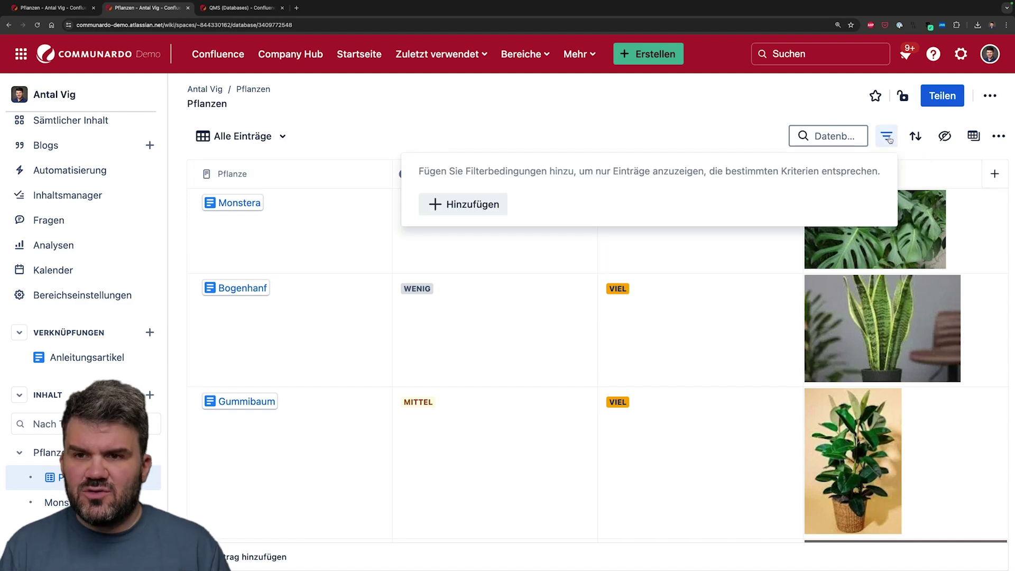
{"action": "left_click", "coordinate": [463, 204]}
{"action": "left_click", "coordinate": [590, 218]}
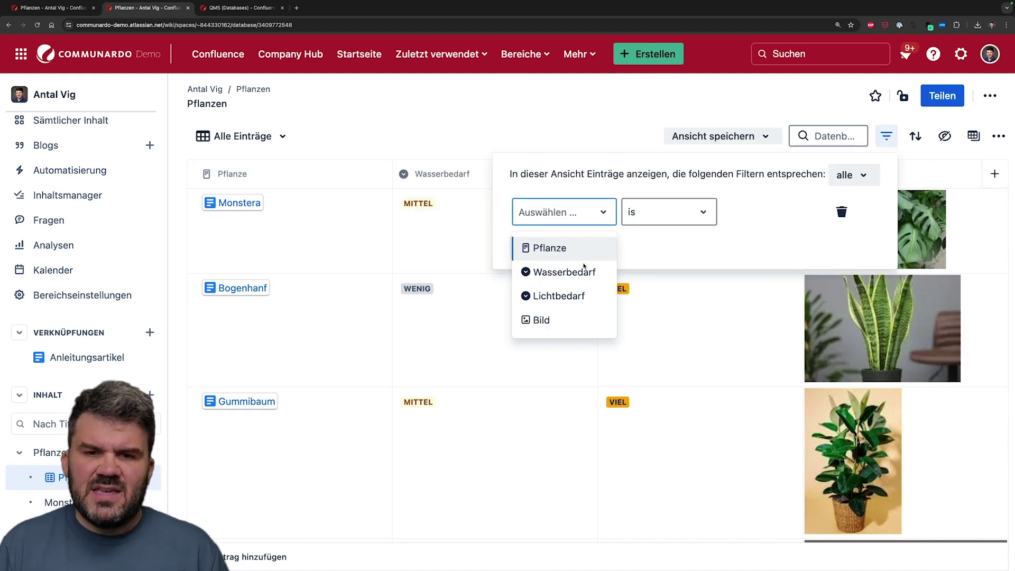
{"action": "left_click", "coordinate": [576, 296]}
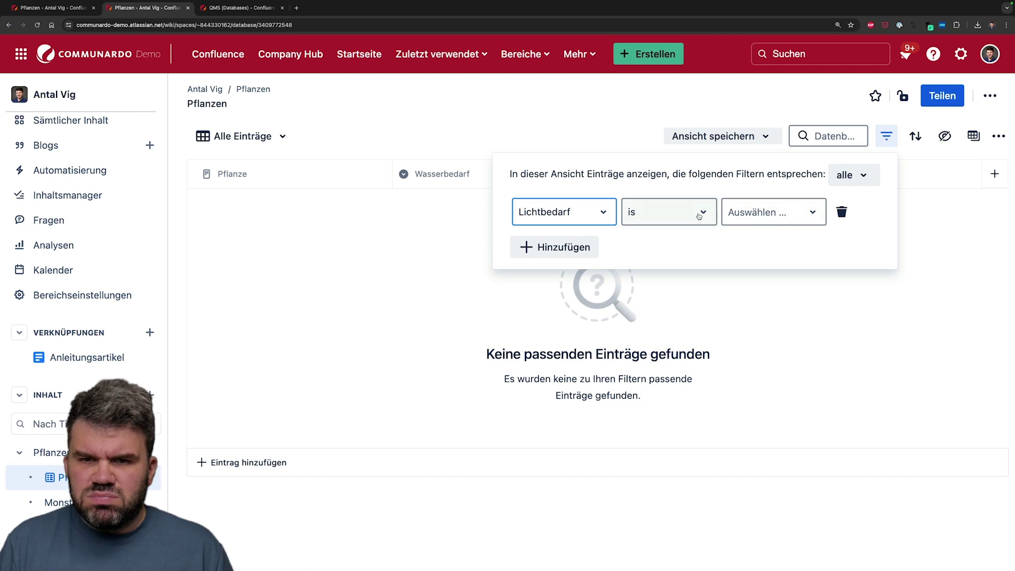
{"action": "left_click", "coordinate": [762, 214]}
{"action": "left_click", "coordinate": [751, 270]}
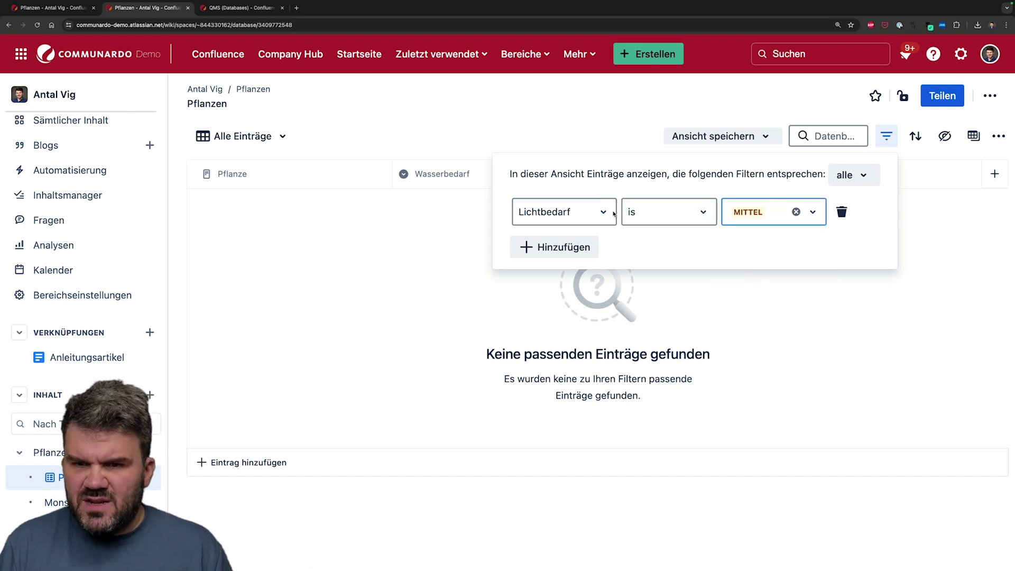
Change the Lichtbedarf filter value to Wenig and check the available database views.
{"action": "left_click", "coordinate": [795, 212]}
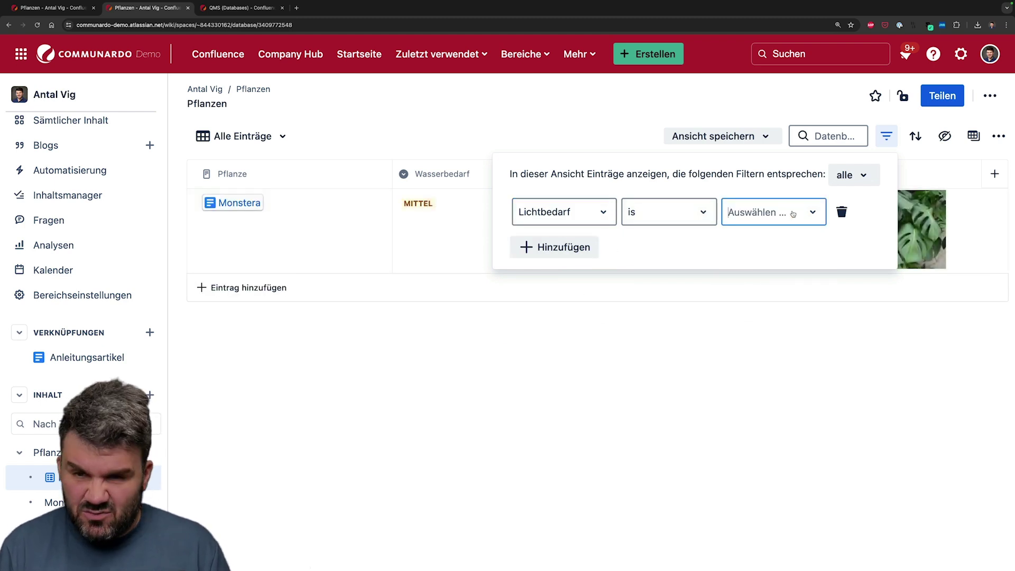
{"action": "left_click", "coordinate": [793, 214]}
{"action": "left_click", "coordinate": [751, 249]}
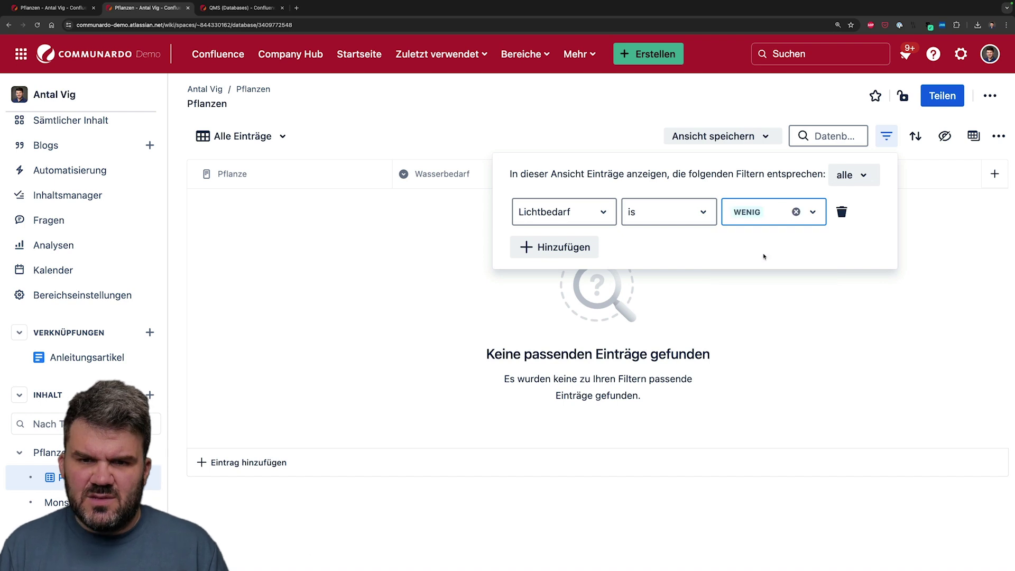
{"action": "scroll", "coordinate": [307, 312], "scroll_direction": "down", "scroll_amount": 3}
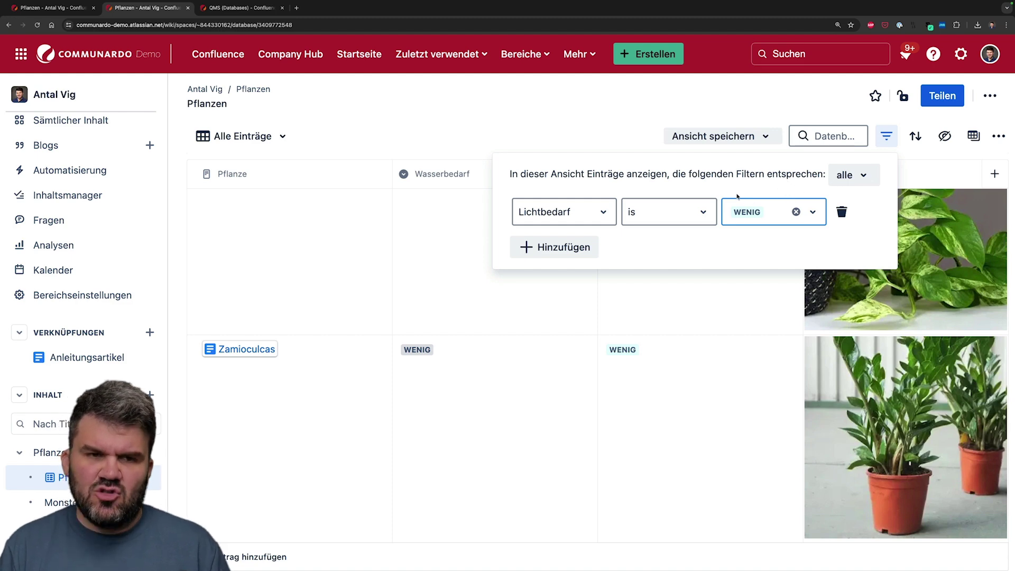
{"action": "left_click", "coordinate": [264, 136]}
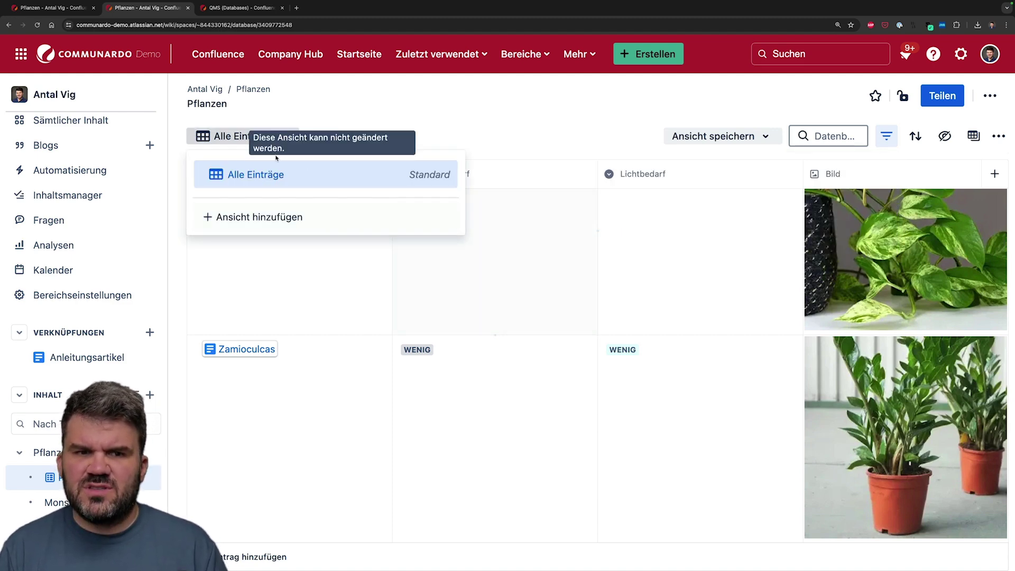
{"action": "left_click", "coordinate": [562, 141]}
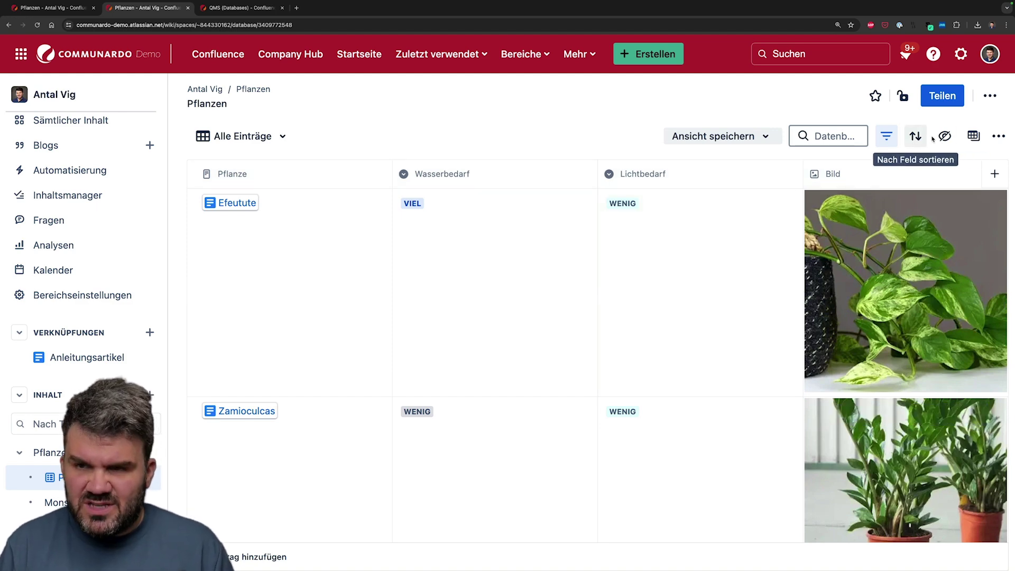
Switch the filtered database layout from table to Karte.
{"action": "left_click", "coordinate": [971, 137]}
{"action": "left_click", "coordinate": [848, 178]}
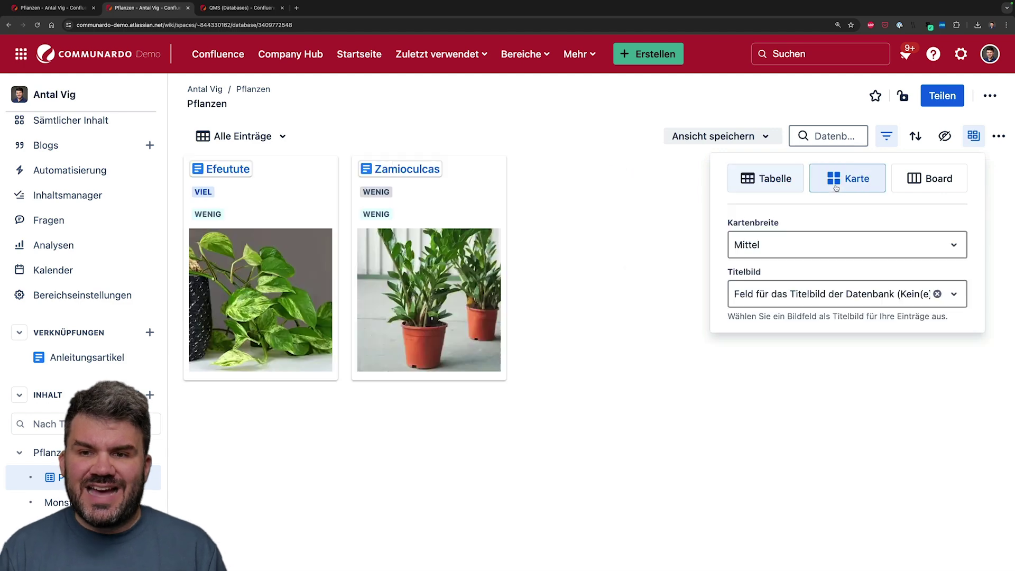
{"action": "left_click", "coordinate": [752, 402]}
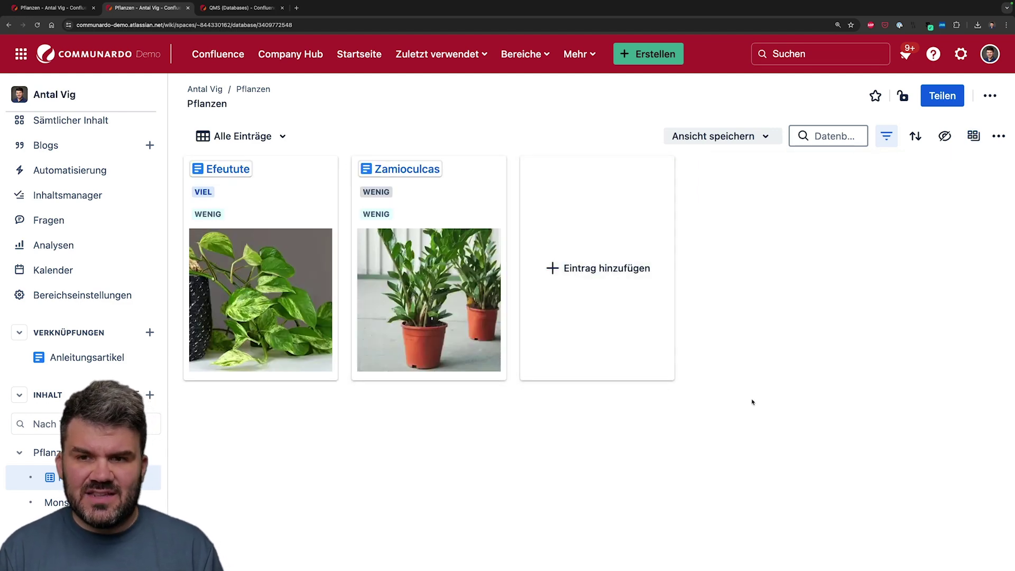
Delete the Lichtbedarf filter condition from the database view.
{"action": "left_click", "coordinate": [766, 137]}
{"action": "left_click", "coordinate": [771, 137]}
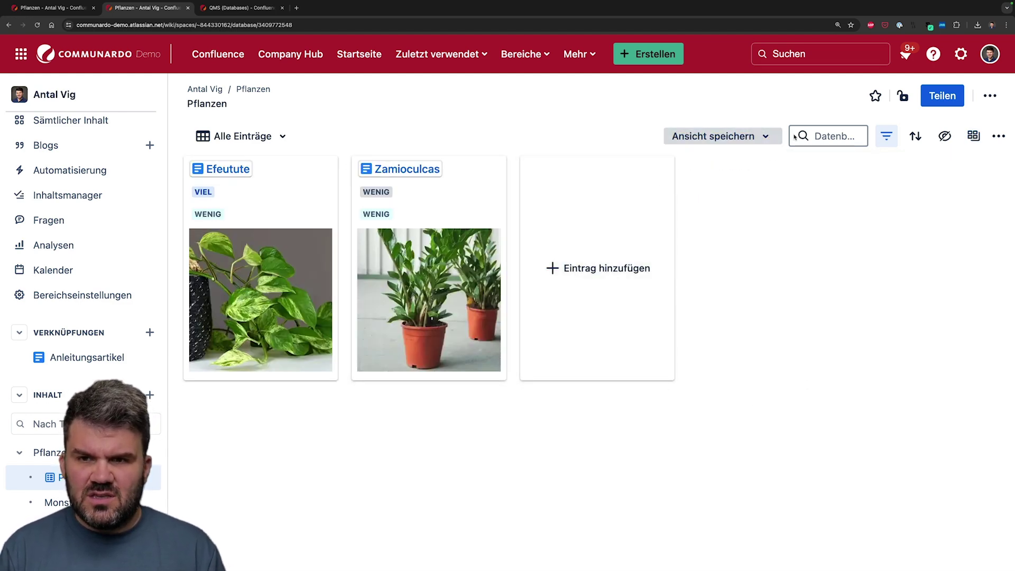
{"action": "left_click", "coordinate": [886, 139]}
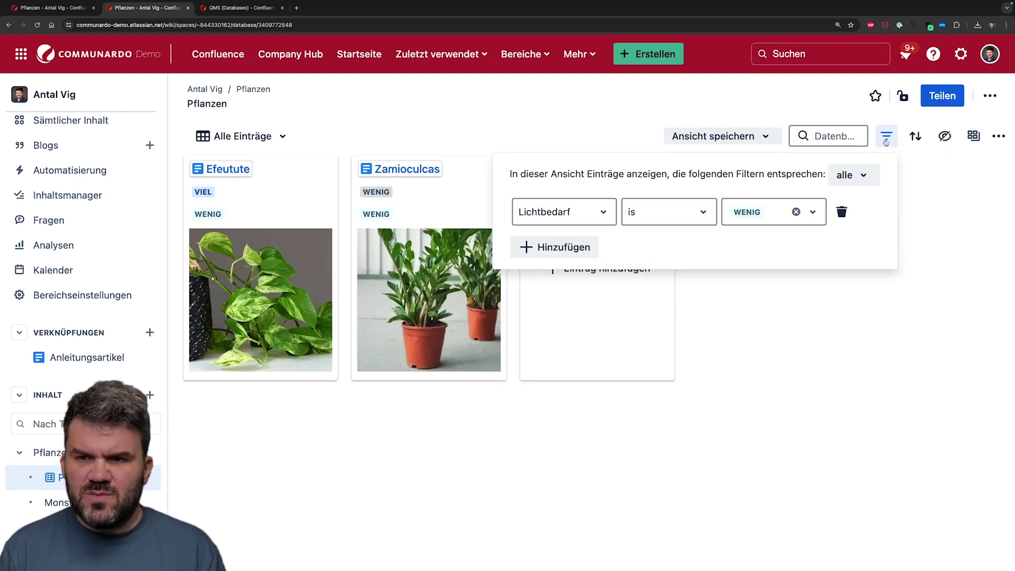
{"action": "left_click", "coordinate": [842, 212]}
{"action": "left_click", "coordinate": [600, 125]}
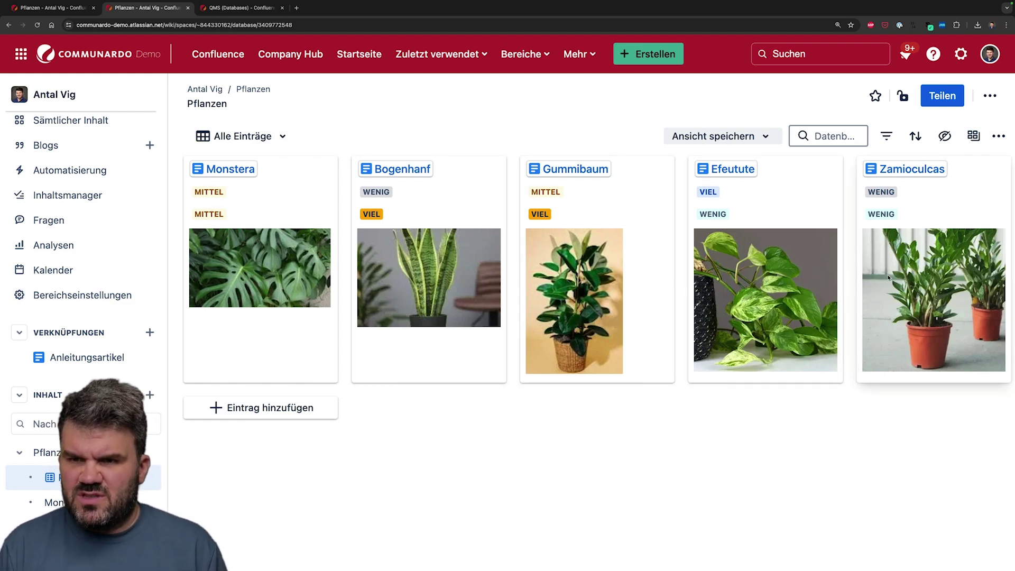
Switch the database layout to Board, grouped by Wasserbedarf, and look over the plant cards in each column.
{"action": "left_click", "coordinate": [973, 136]}
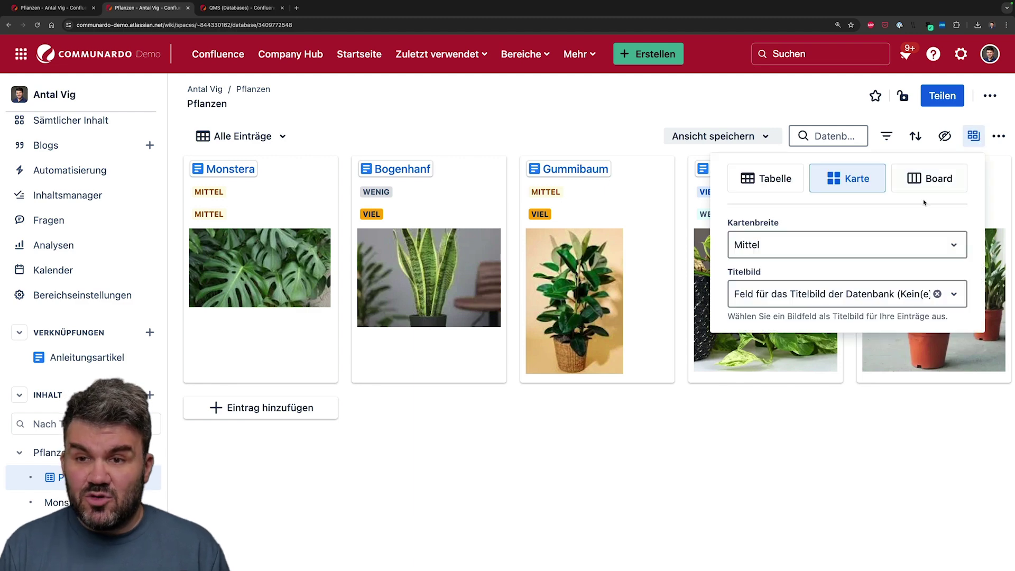
{"action": "left_click", "coordinate": [940, 183]}
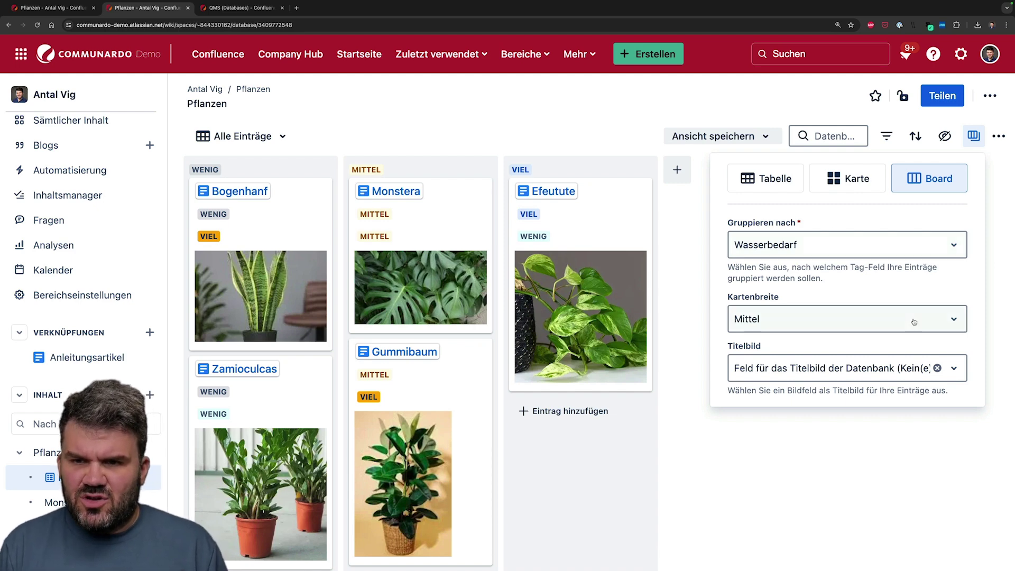
{"action": "left_click", "coordinate": [793, 106]}
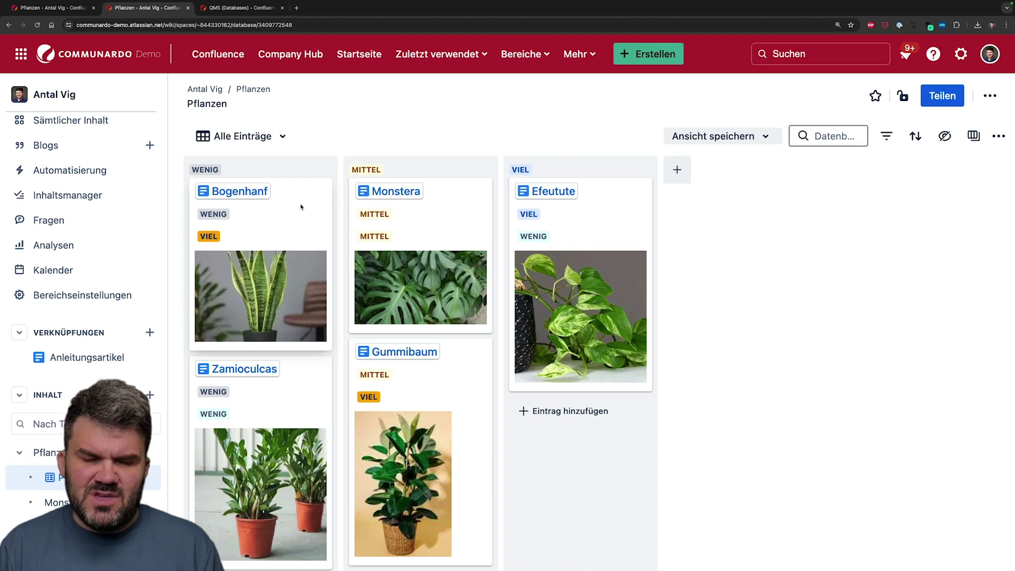
{"action": "scroll", "coordinate": [296, 207], "scroll_direction": "down", "scroll_amount": 1}
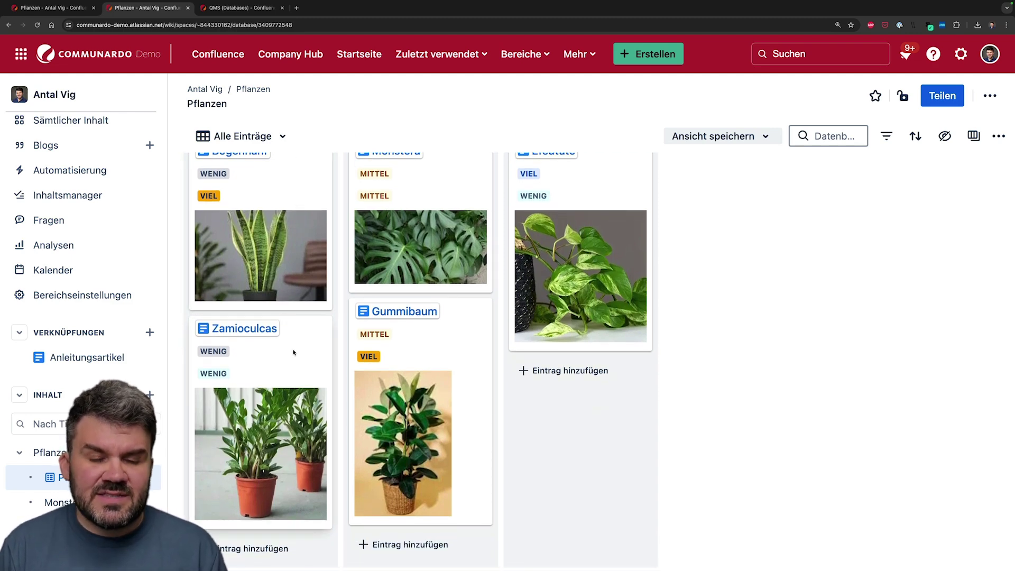
{"action": "scroll", "coordinate": [293, 352], "scroll_direction": "up", "scroll_amount": 1}
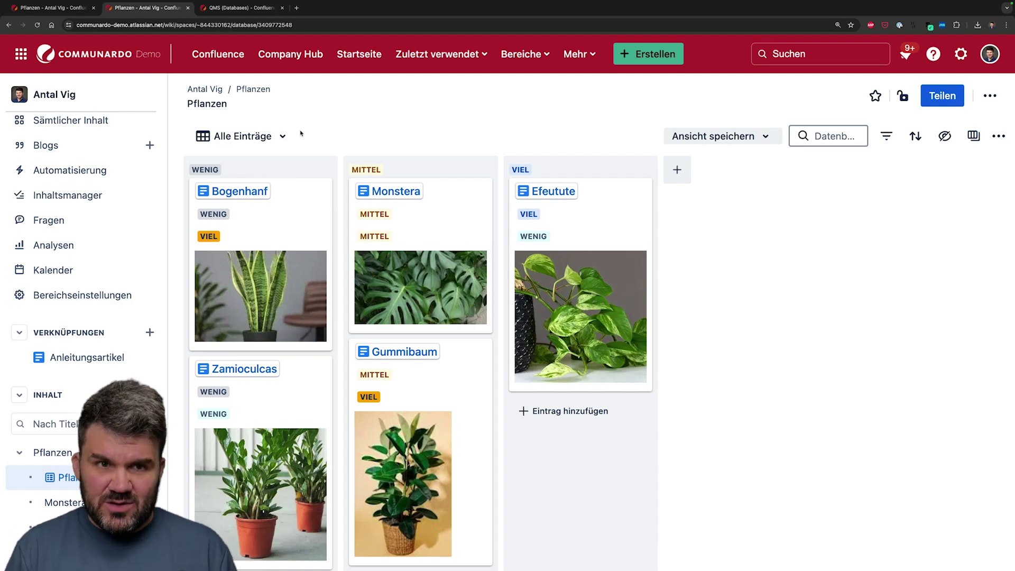
Examine the QMS (Databases) overview page with its embedded process tables, and open the QMS Prozess database.
{"action": "left_click", "coordinate": [258, 8]}
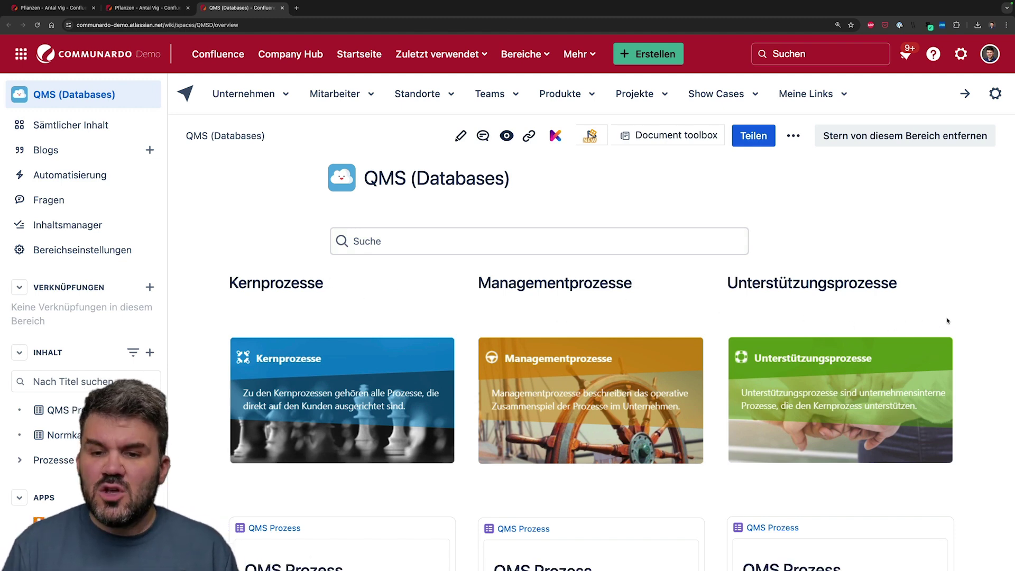
{"action": "scroll", "coordinate": [948, 321], "scroll_direction": "down", "scroll_amount": 7}
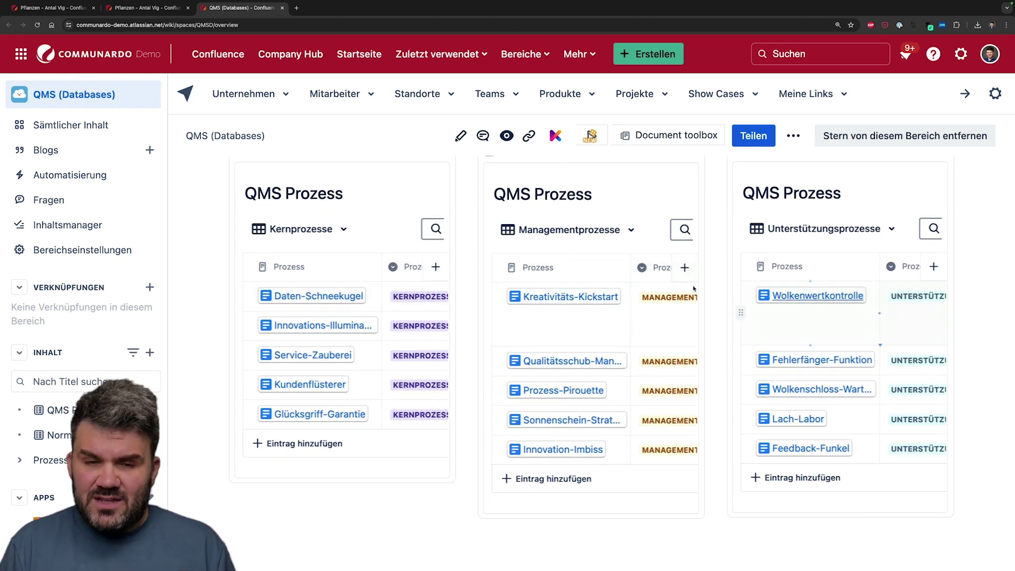
{"action": "scroll", "coordinate": [745, 325], "scroll_direction": "up", "scroll_amount": 3}
{"action": "scroll", "coordinate": [751, 329], "scroll_direction": "up", "scroll_amount": 5}
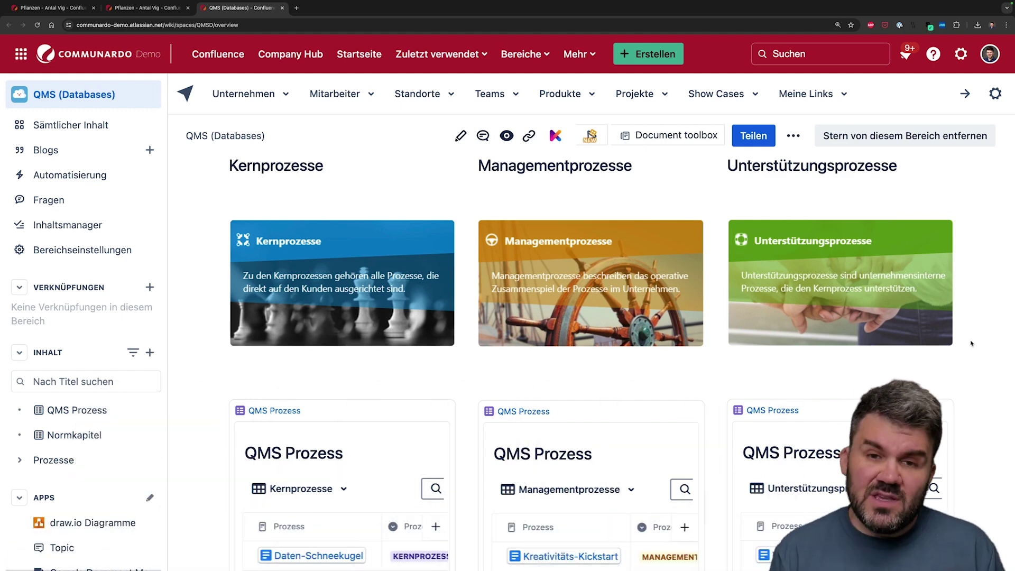
{"action": "scroll", "coordinate": [971, 344], "scroll_direction": "down", "scroll_amount": 3}
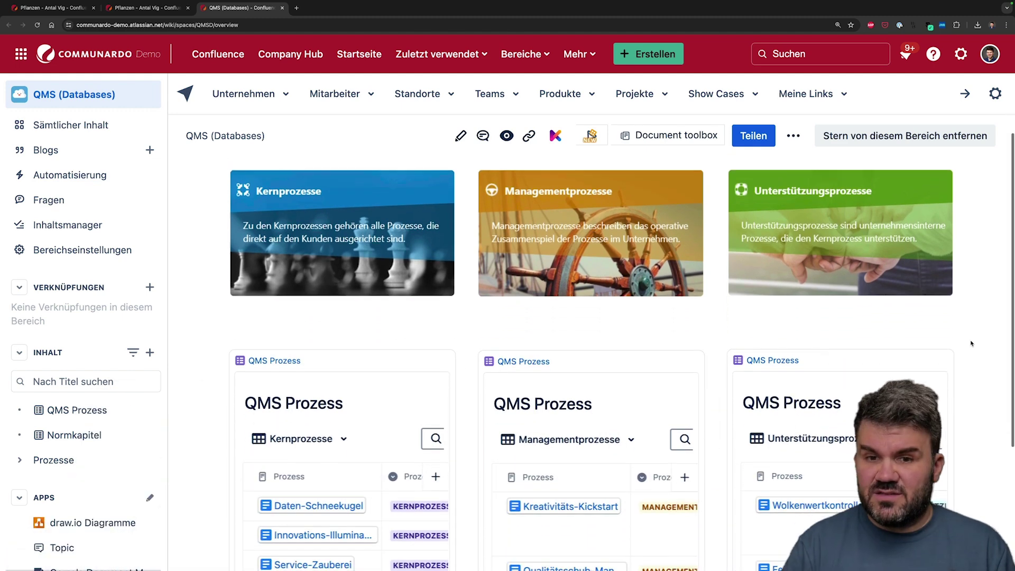
{"action": "scroll", "coordinate": [971, 343], "scroll_direction": "up", "scroll_amount": 1}
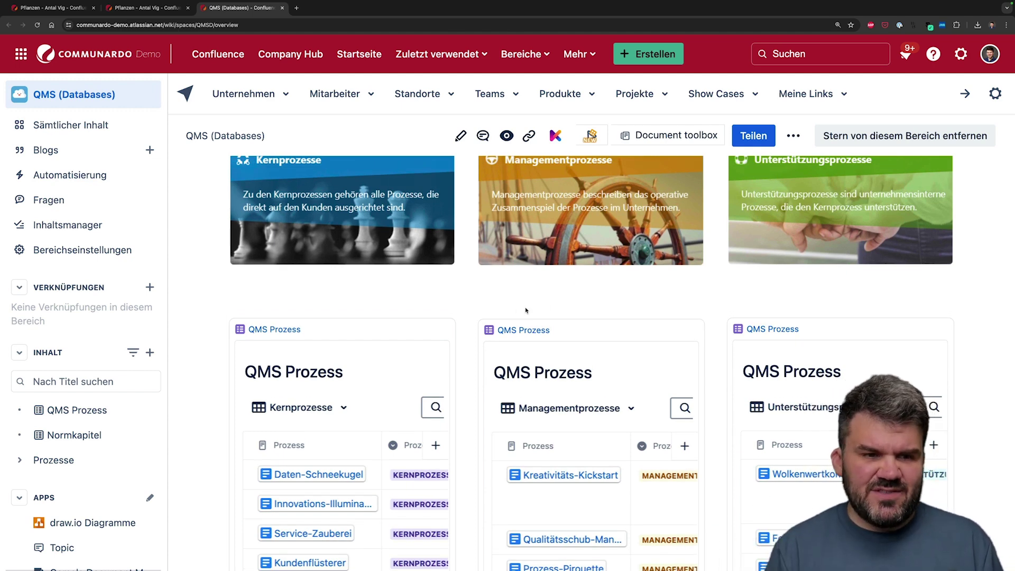
{"action": "left_click", "coordinate": [98, 415]}
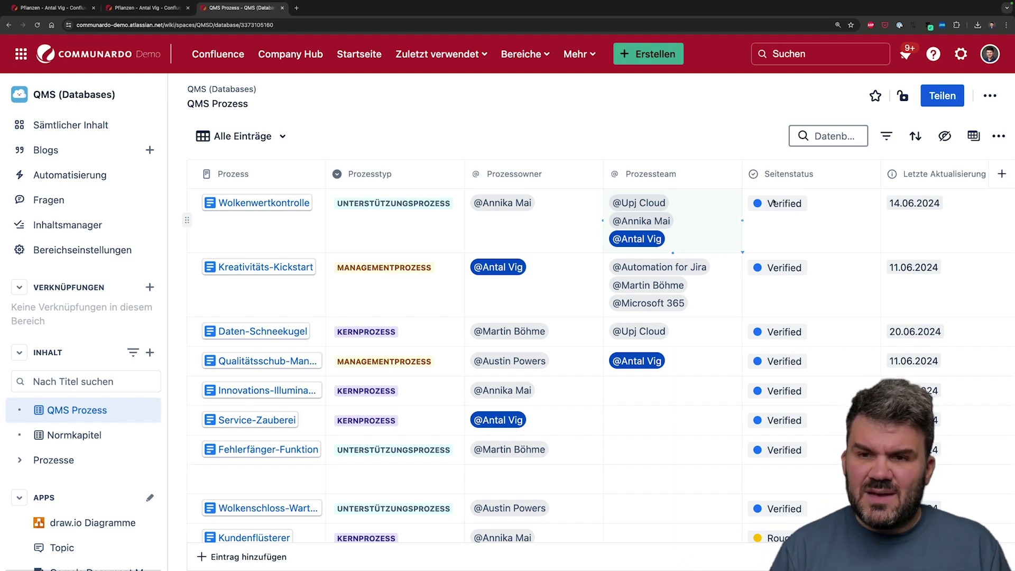
Review the Normzuordnung column in QMS Prozess and the processes linked to each chapter in the Normkapitel database, returning to QMS Prozess.
{"action": "scroll", "coordinate": [840, 198], "scroll_direction": "right", "scroll_amount": 5}
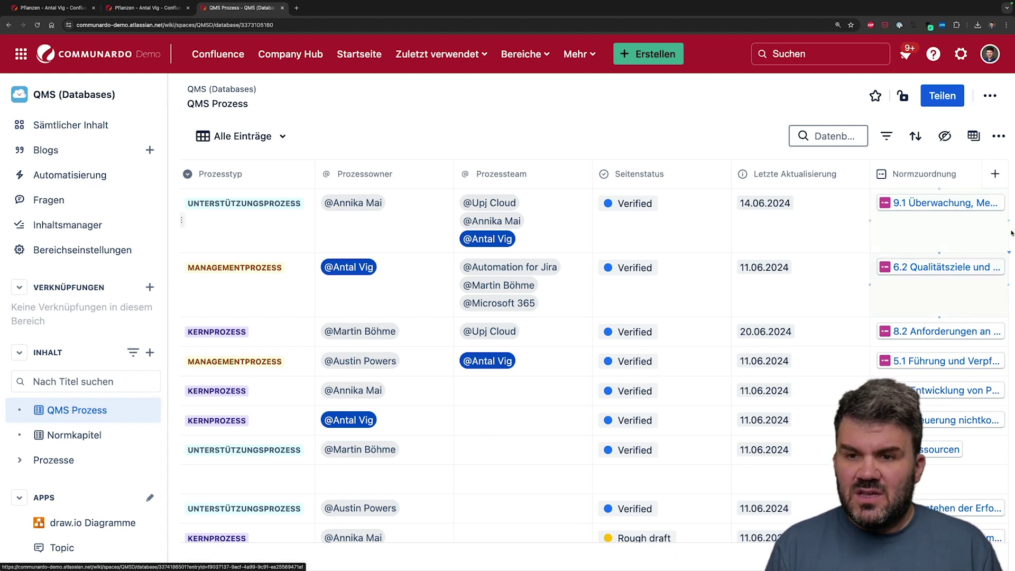
{"action": "left_click", "coordinate": [69, 436]}
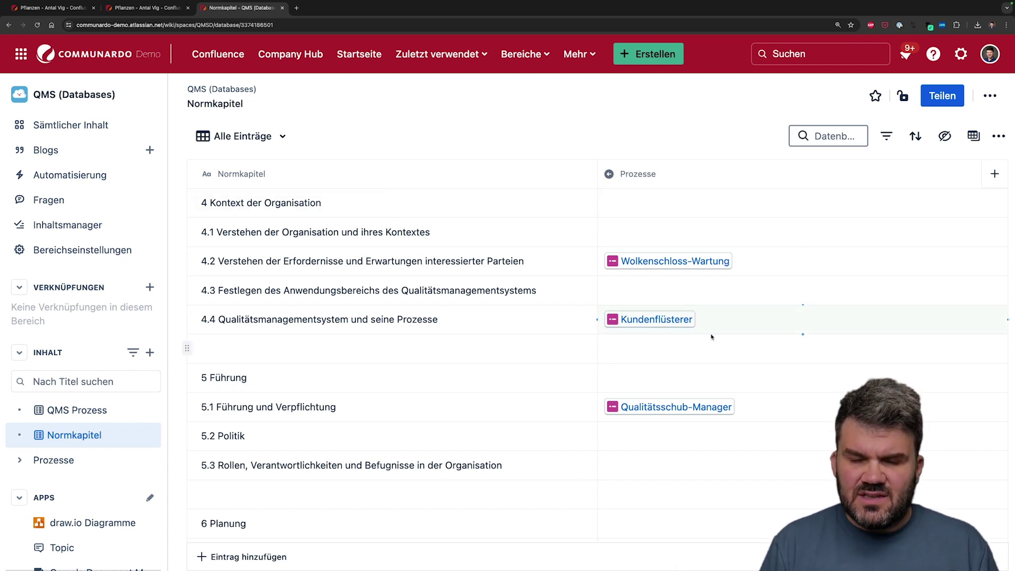
{"action": "scroll", "coordinate": [710, 336], "scroll_direction": "down", "scroll_amount": 2}
{"action": "scroll", "coordinate": [711, 336], "scroll_direction": "down", "scroll_amount": 12}
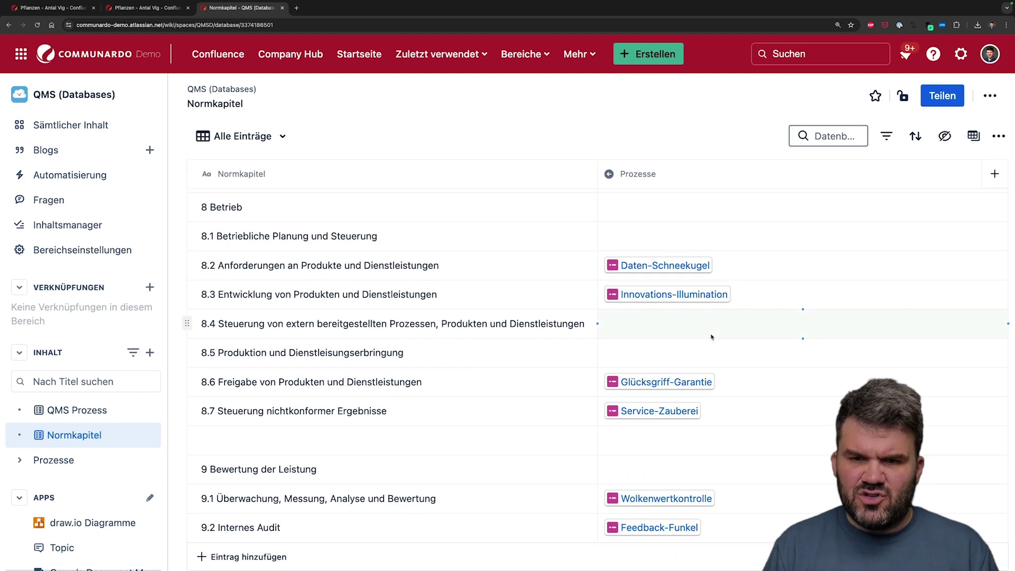
{"action": "scroll", "coordinate": [711, 337], "scroll_direction": "up", "scroll_amount": 12}
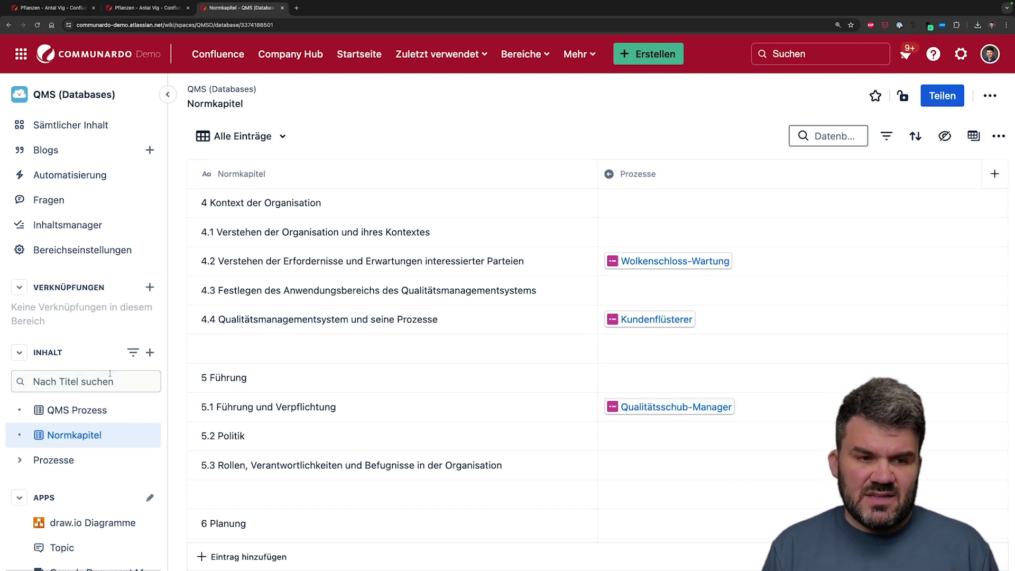
{"action": "left_click", "coordinate": [87, 408]}
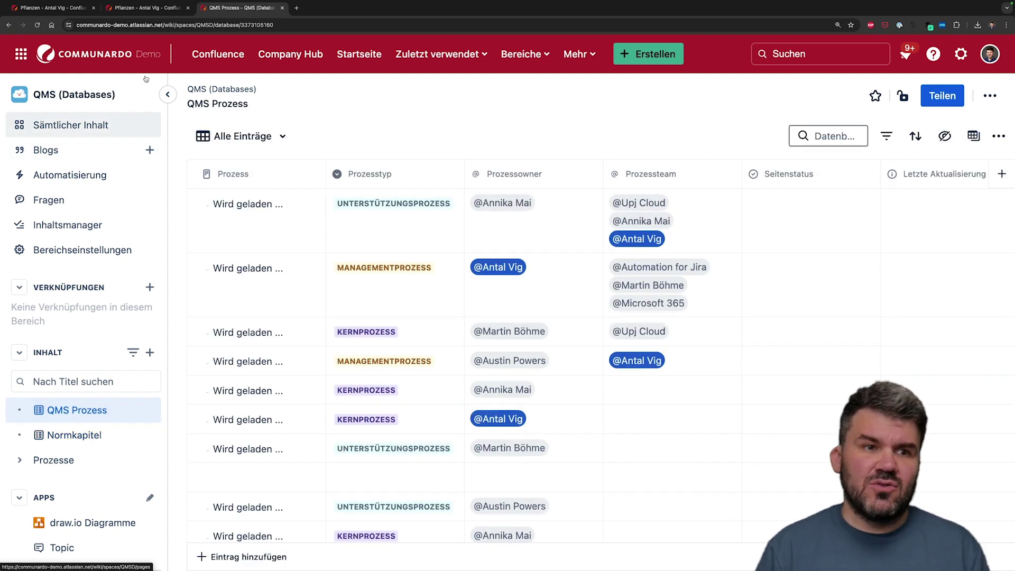
Open the Videoproduktionen database from the personal space and examine its columns from Produktion through Jira, Abgeschlossen am, Video and Idee.
{"action": "left_click", "coordinate": [64, 14]}
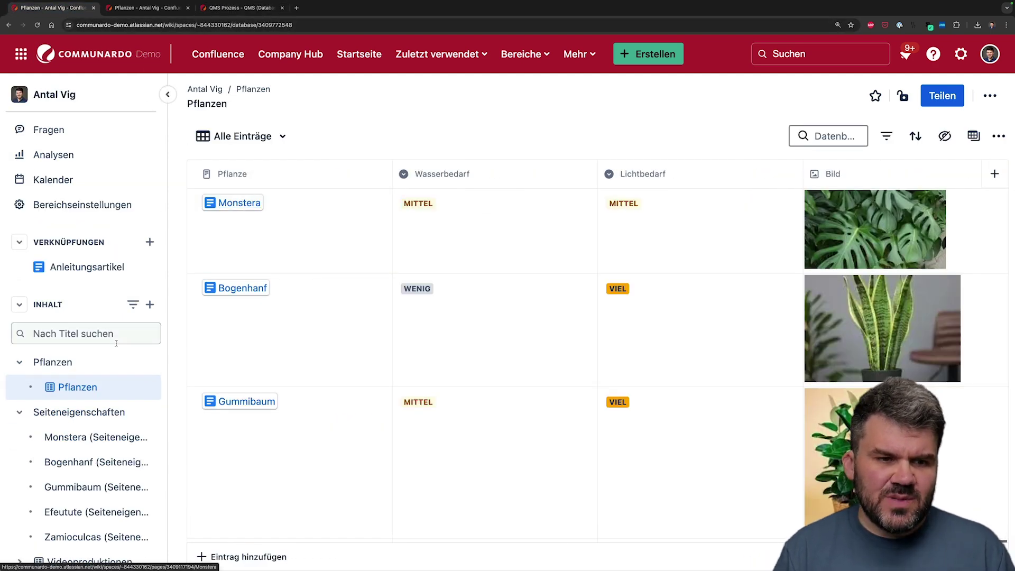
{"action": "scroll", "coordinate": [79, 439], "scroll_direction": "down", "scroll_amount": 3}
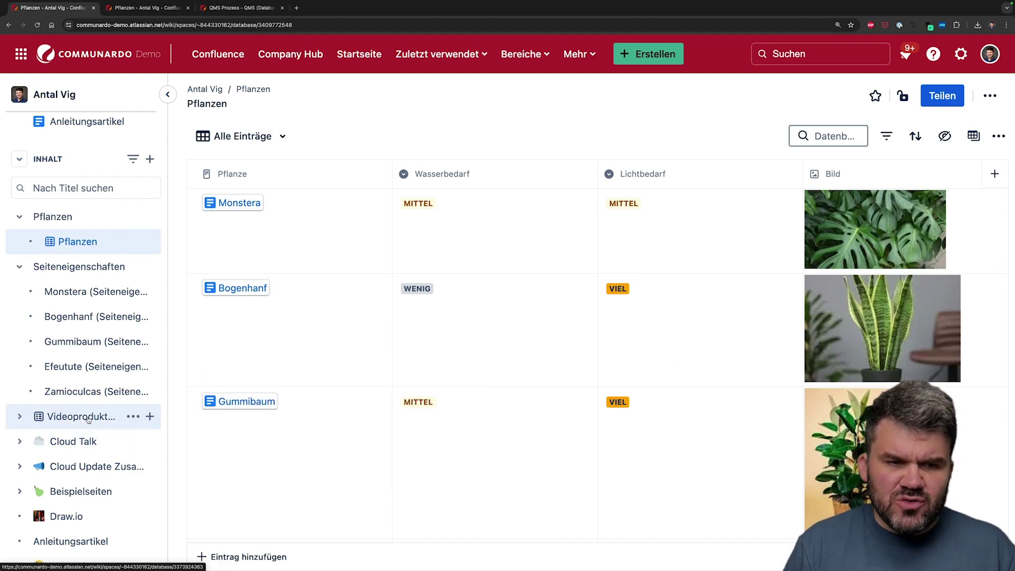
{"action": "left_click", "coordinate": [88, 418]}
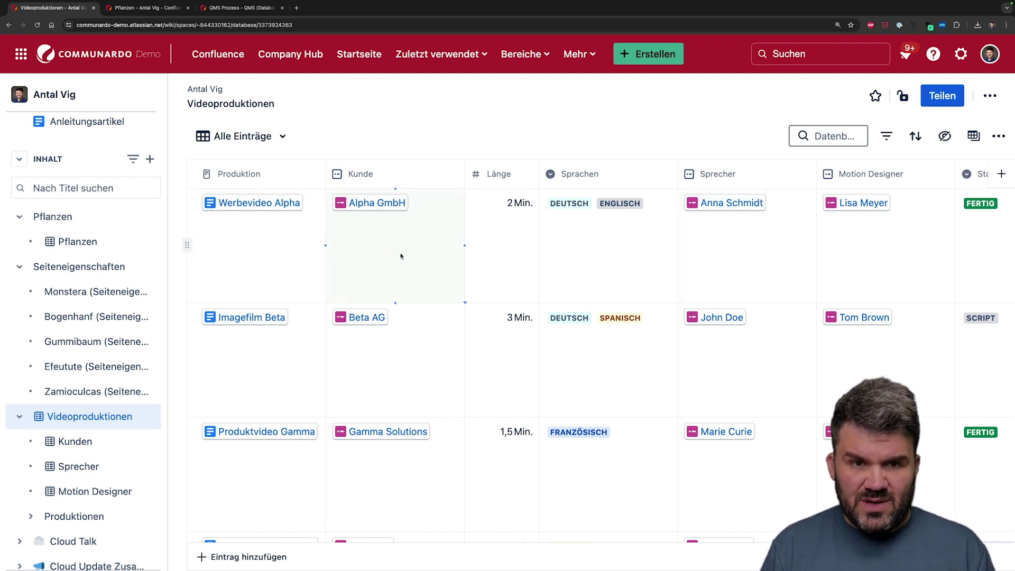
{"action": "scroll", "coordinate": [525, 251], "scroll_direction": "right", "scroll_amount": 3}
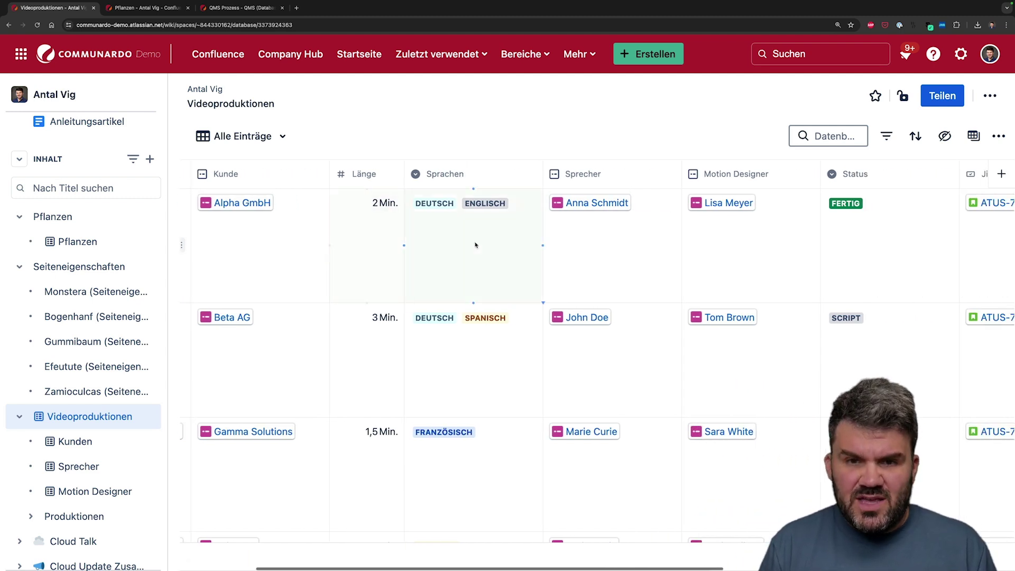
{"action": "scroll", "coordinate": [543, 246], "scroll_direction": "right", "scroll_amount": 2}
{"action": "scroll", "coordinate": [502, 247], "scroll_direction": "right", "scroll_amount": 1}
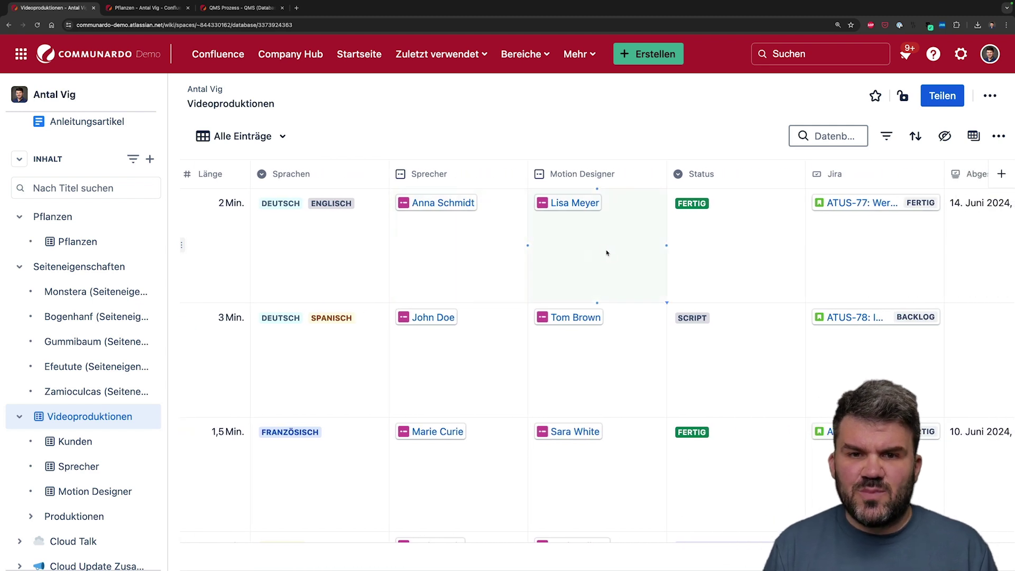
{"action": "scroll", "coordinate": [583, 255], "scroll_direction": "right", "scroll_amount": 3}
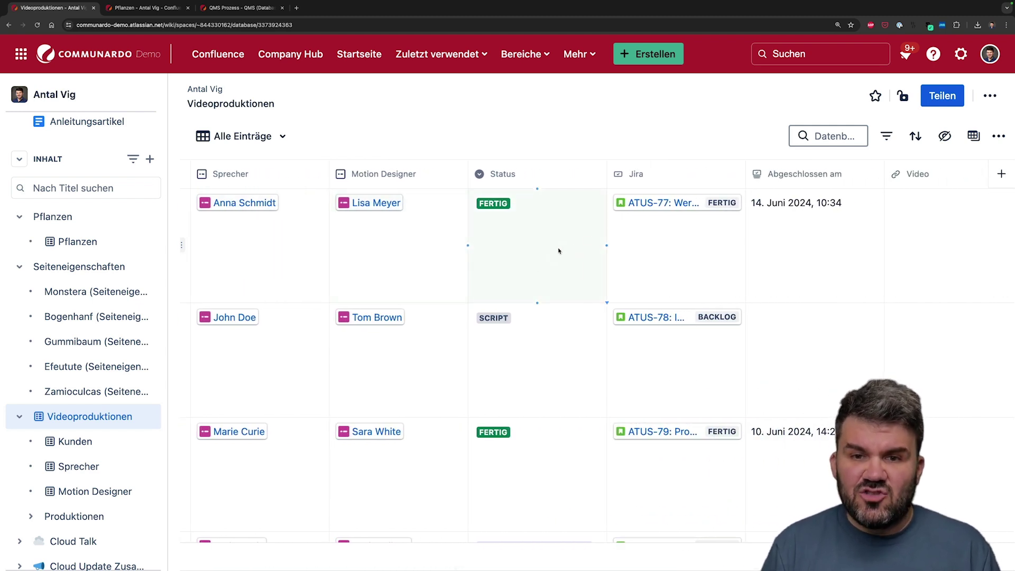
{"action": "scroll", "coordinate": [559, 251], "scroll_direction": "right", "scroll_amount": 3}
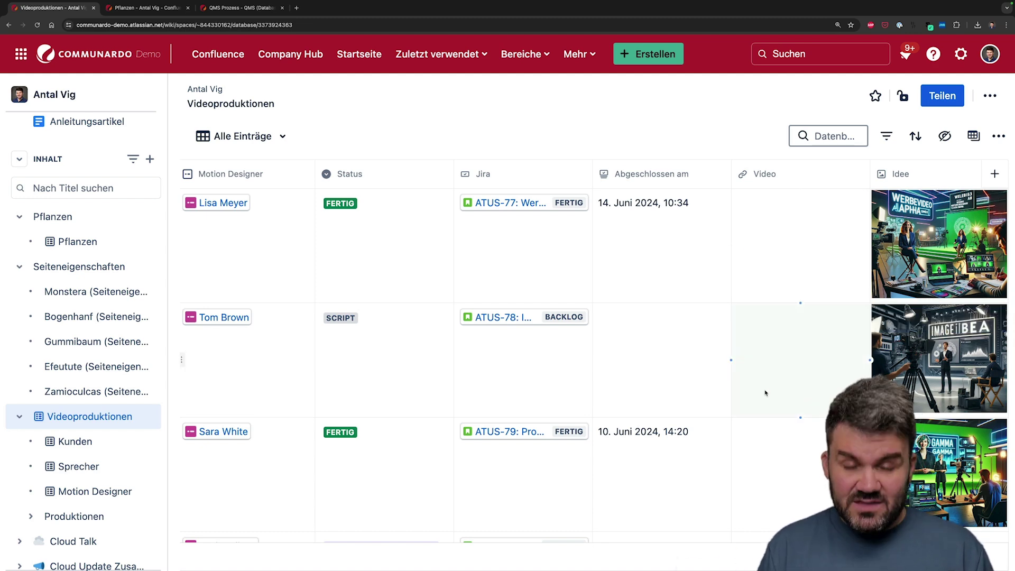
{"action": "scroll", "coordinate": [765, 392], "scroll_direction": "left", "scroll_amount": 10}
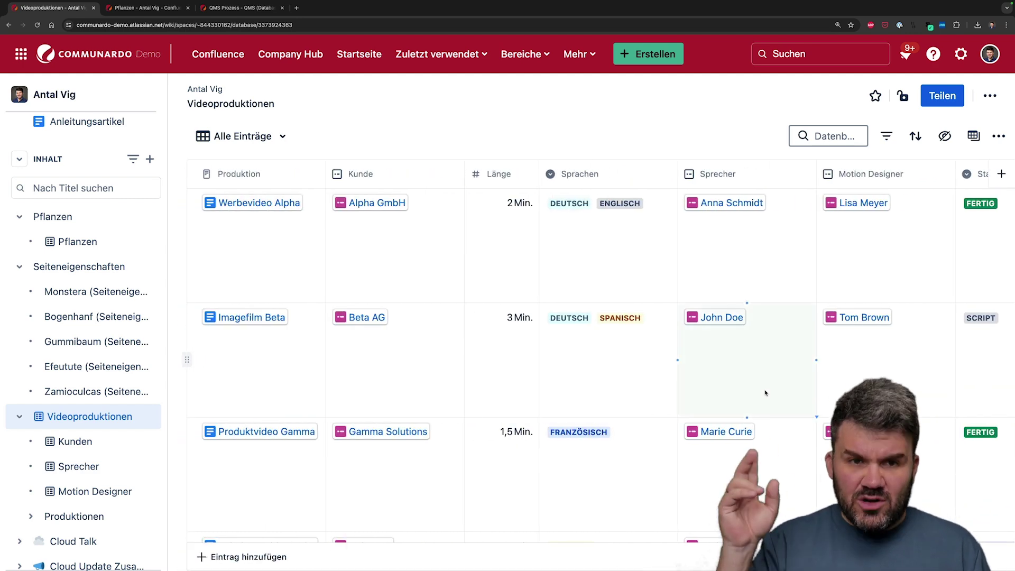
Inspect the linked customer entry Alpha GmbH and its Social Media Ad Alpha production, and close the entry details.
{"action": "left_click", "coordinate": [400, 206]}
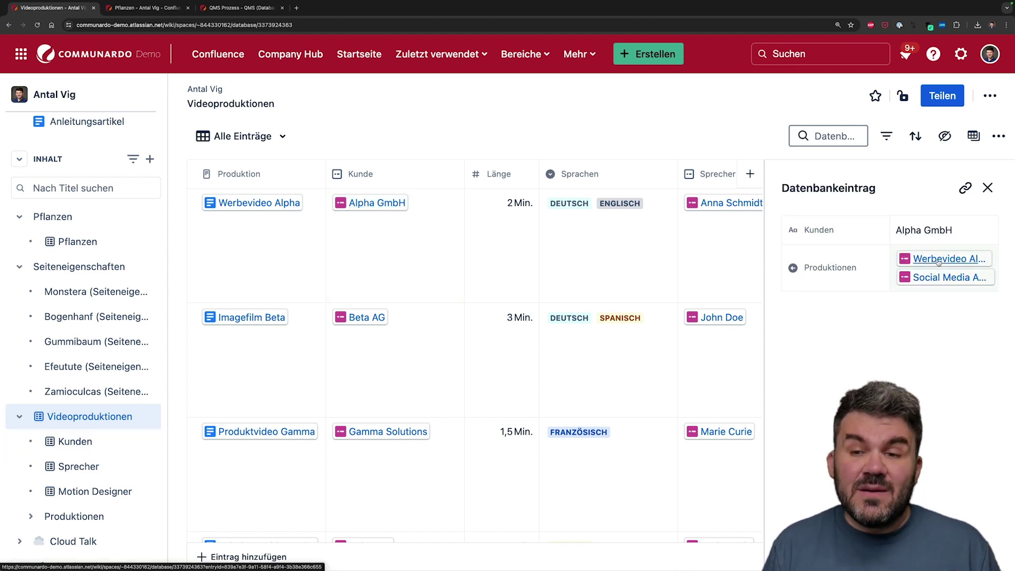
{"action": "left_click", "coordinate": [946, 278]}
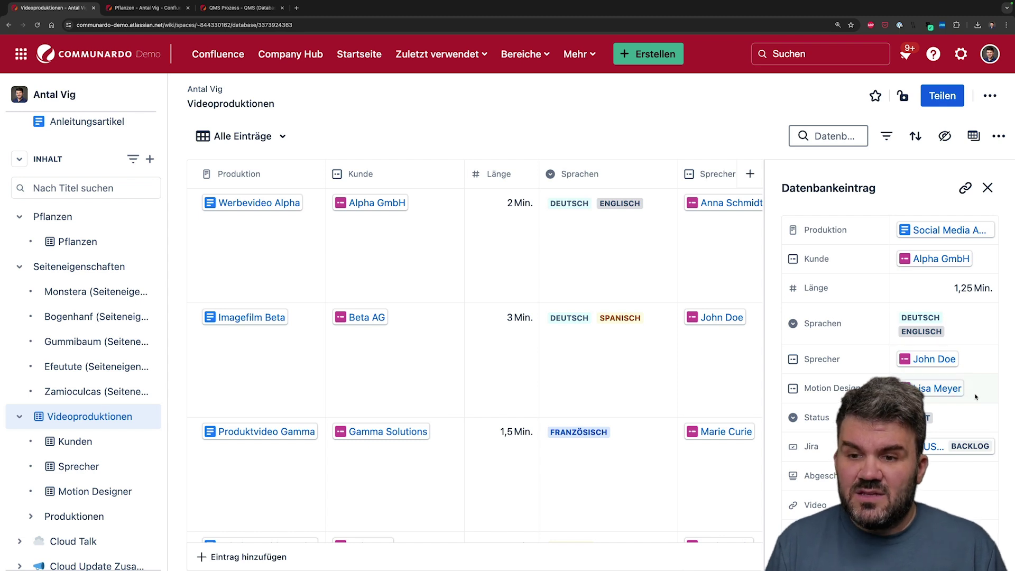
{"action": "left_click", "coordinate": [993, 189]}
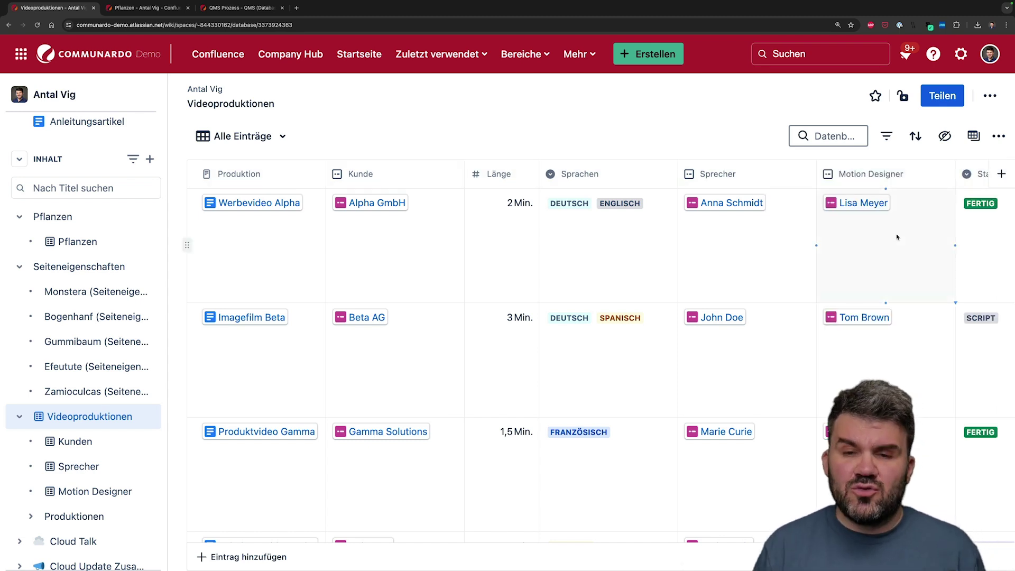
Inspect the linked speaker entries of the first three productions, and open the Sprecher database with its Produktionen and Sprachen columns.
{"action": "left_click", "coordinate": [761, 208]}
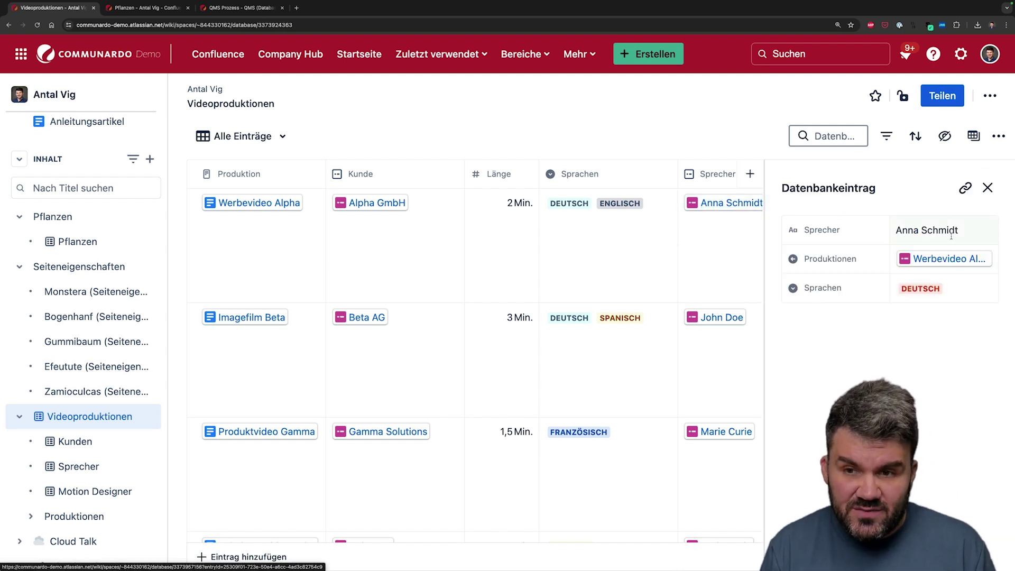
{"action": "left_click", "coordinate": [724, 317]}
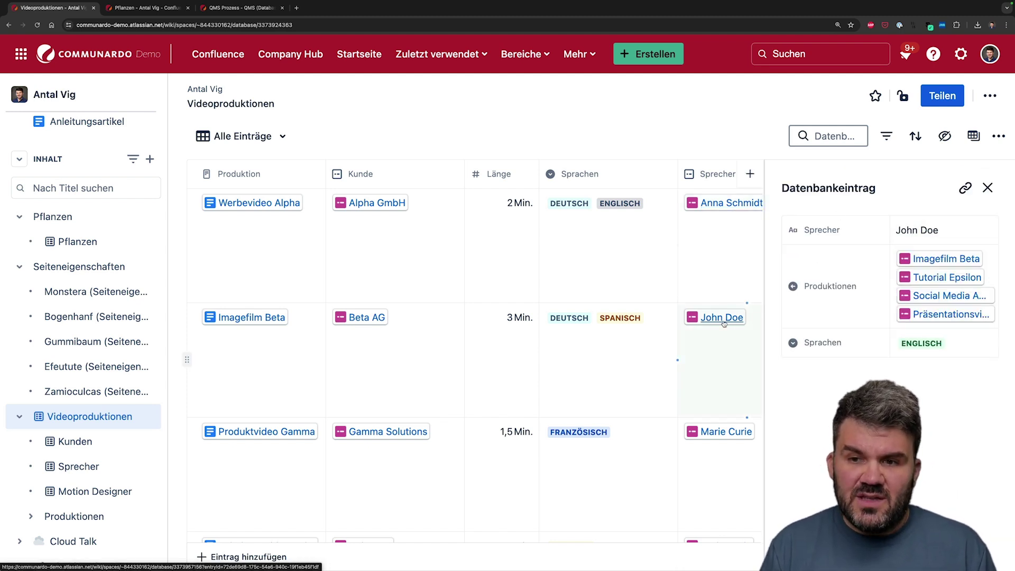
{"action": "left_click", "coordinate": [714, 438]}
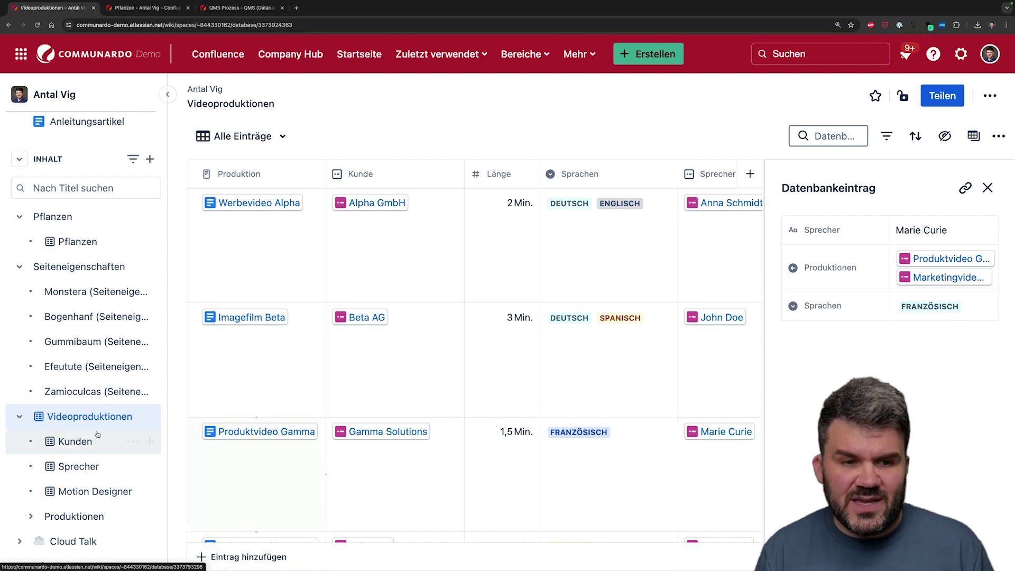
{"action": "left_click", "coordinate": [86, 467]}
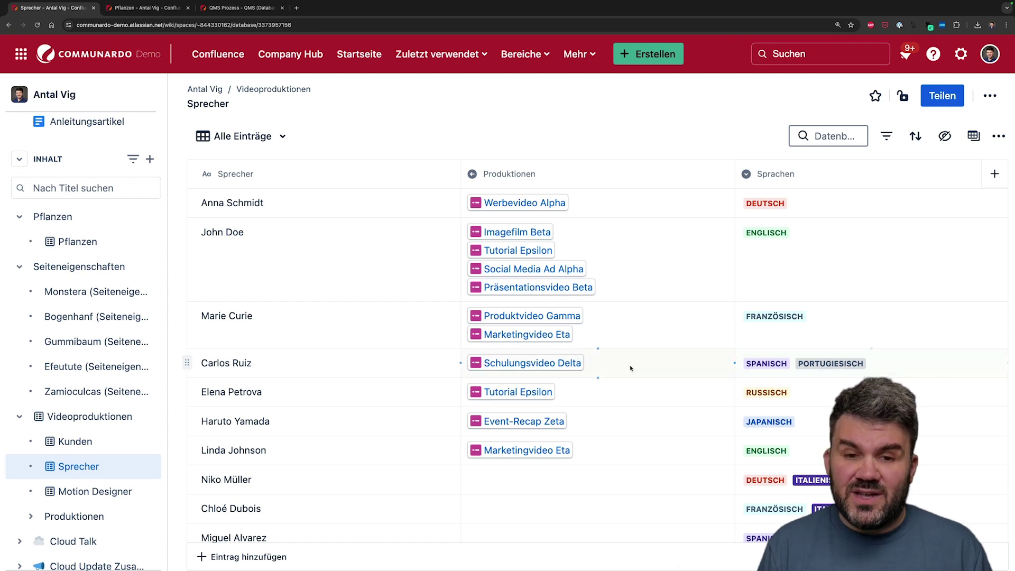
Inspect the Abgeschlossen am field settings in Videoproduktionen, browse the selectable Jira fields, and close the settings without changing them.
{"action": "left_click", "coordinate": [84, 420]}
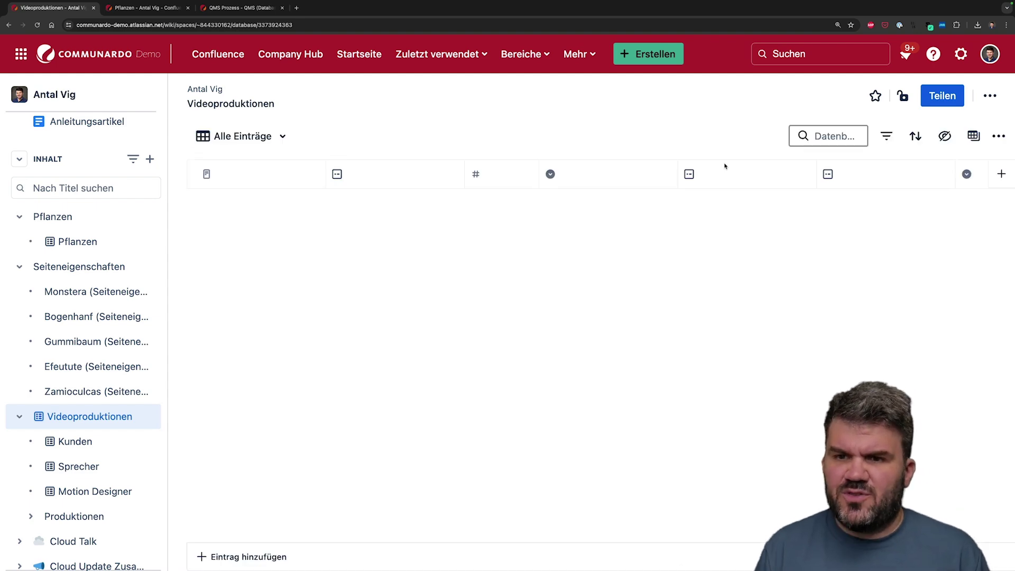
{"action": "scroll", "coordinate": [724, 168], "scroll_direction": "right", "scroll_amount": 10}
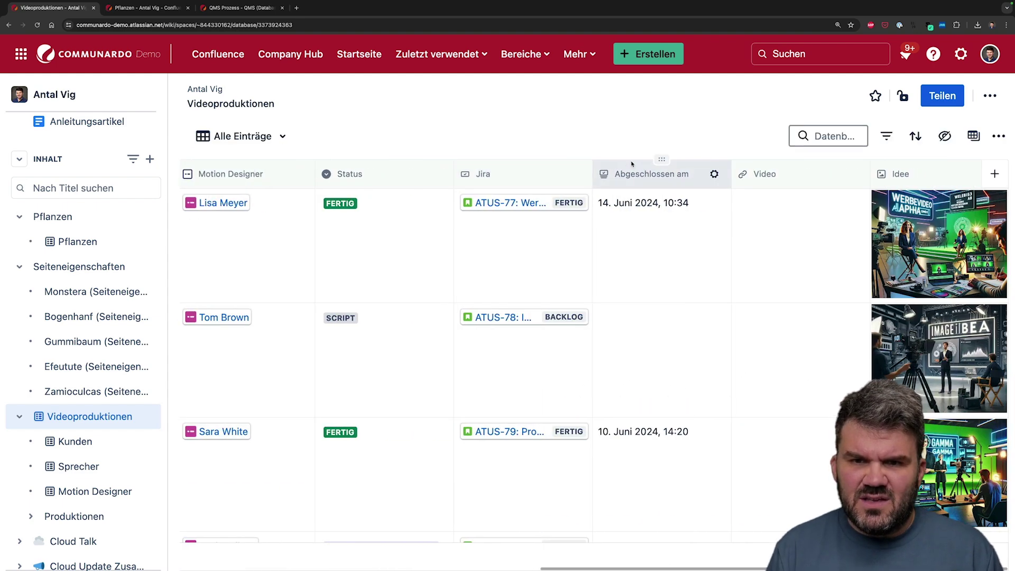
{"action": "left_click", "coordinate": [678, 174]}
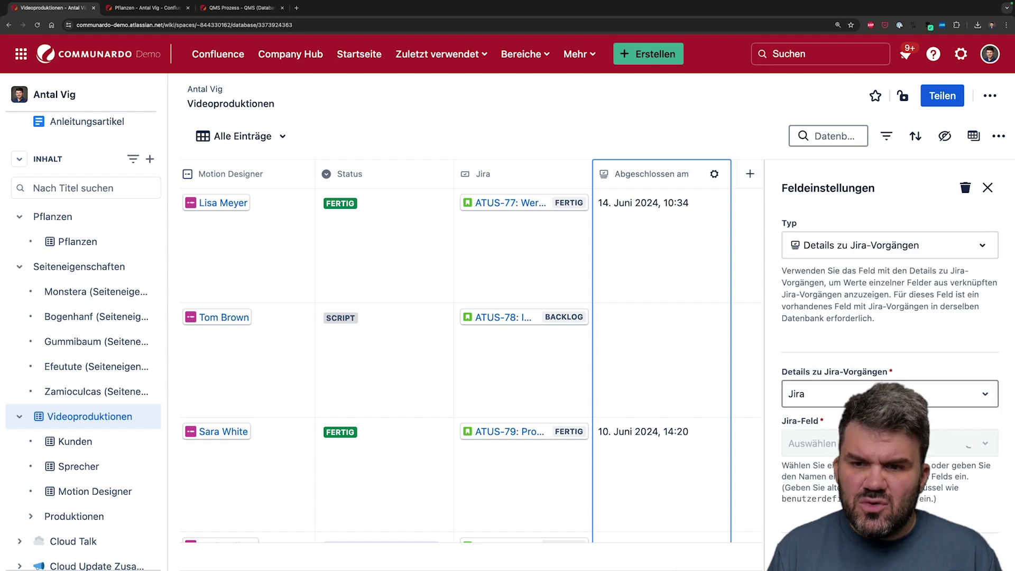
{"action": "left_click", "coordinate": [910, 442]}
{"action": "scroll", "coordinate": [910, 492], "scroll_direction": "down", "scroll_amount": 10}
{"action": "scroll", "coordinate": [910, 485], "scroll_direction": "up", "scroll_amount": 5}
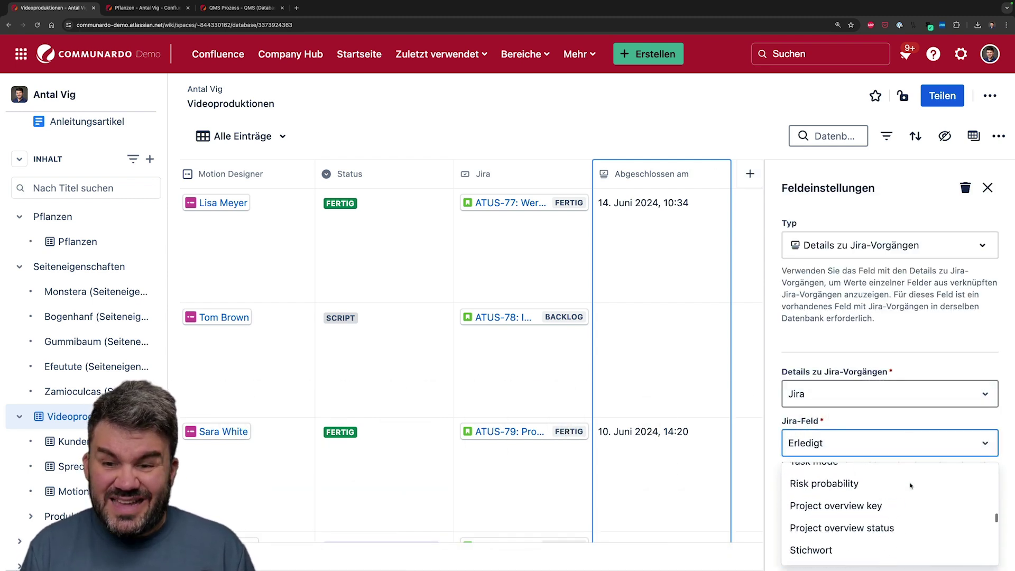
{"action": "left_click", "coordinate": [956, 348]}
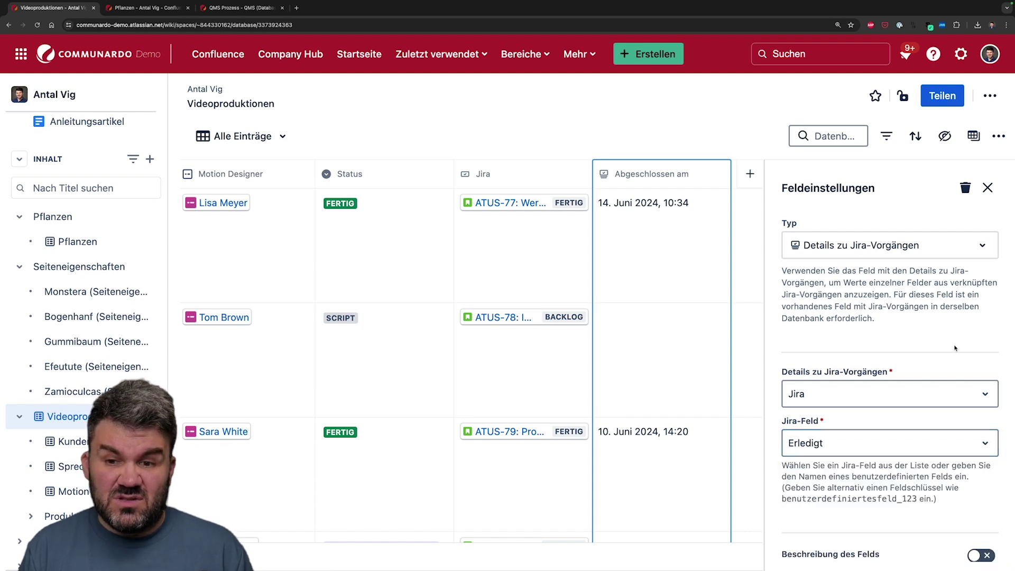
{"action": "left_click", "coordinate": [987, 188]}
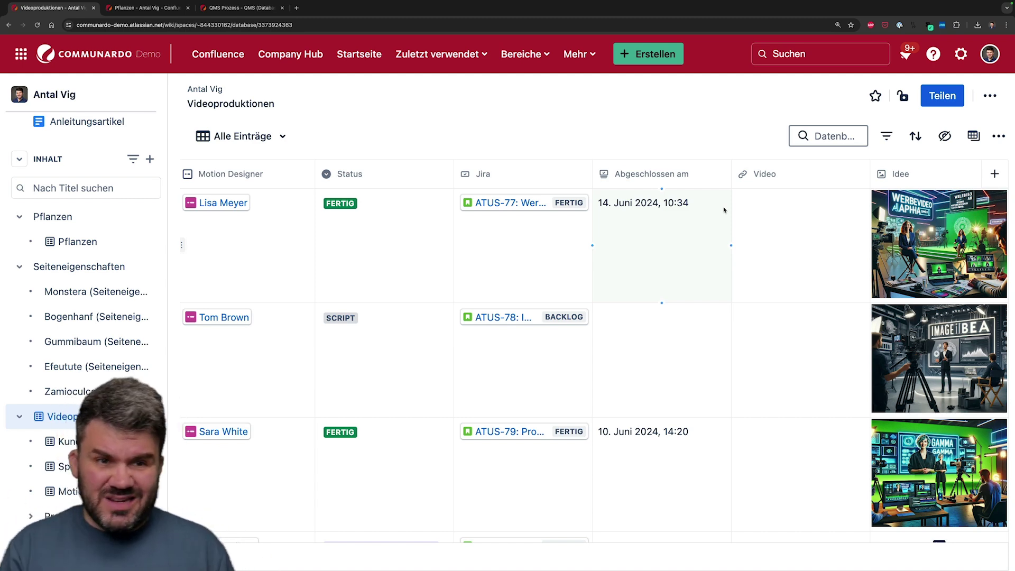
Open the Werbevideo Alpha page, read through its embedded database entry and script, and return to the Videoproduktionen database.
{"action": "scroll", "coordinate": [484, 192], "scroll_direction": "left", "scroll_amount": 10}
{"action": "left_click", "coordinate": [253, 208]}
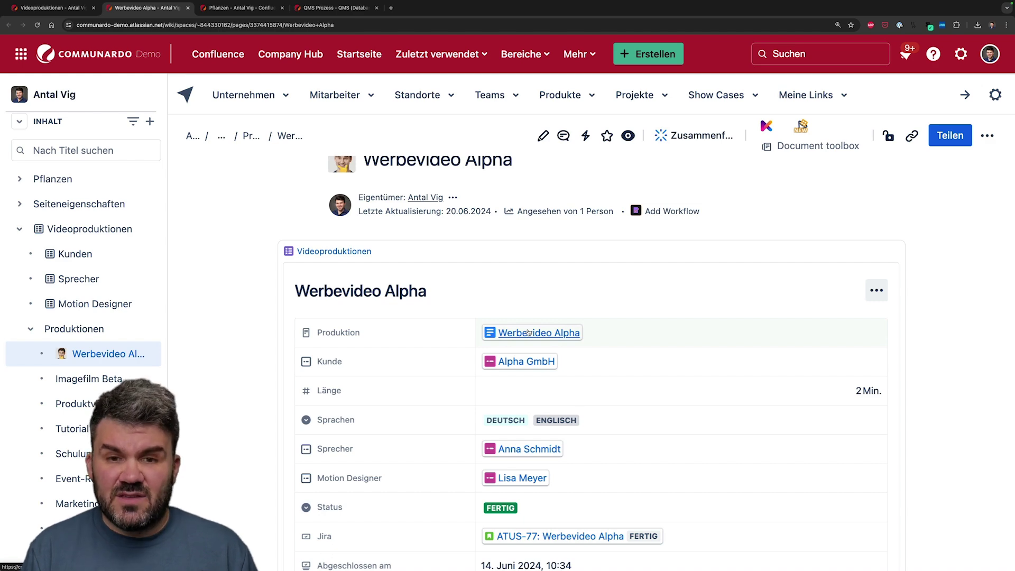
{"action": "scroll", "coordinate": [528, 332], "scroll_direction": "down", "scroll_amount": 3}
{"action": "scroll", "coordinate": [928, 351], "scroll_direction": "down", "scroll_amount": 5}
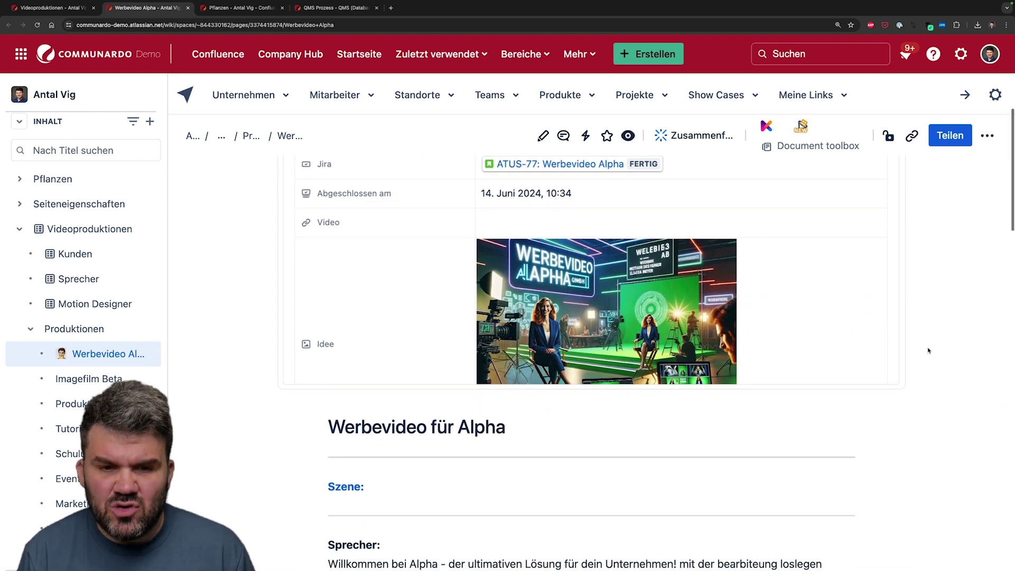
{"action": "scroll", "coordinate": [929, 351], "scroll_direction": "down", "scroll_amount": 4}
{"action": "scroll", "coordinate": [752, 359], "scroll_direction": "down", "scroll_amount": 8}
{"action": "scroll", "coordinate": [752, 359], "scroll_direction": "down", "scroll_amount": 10}
{"action": "scroll", "coordinate": [852, 432], "scroll_direction": "up", "scroll_amount": 20}
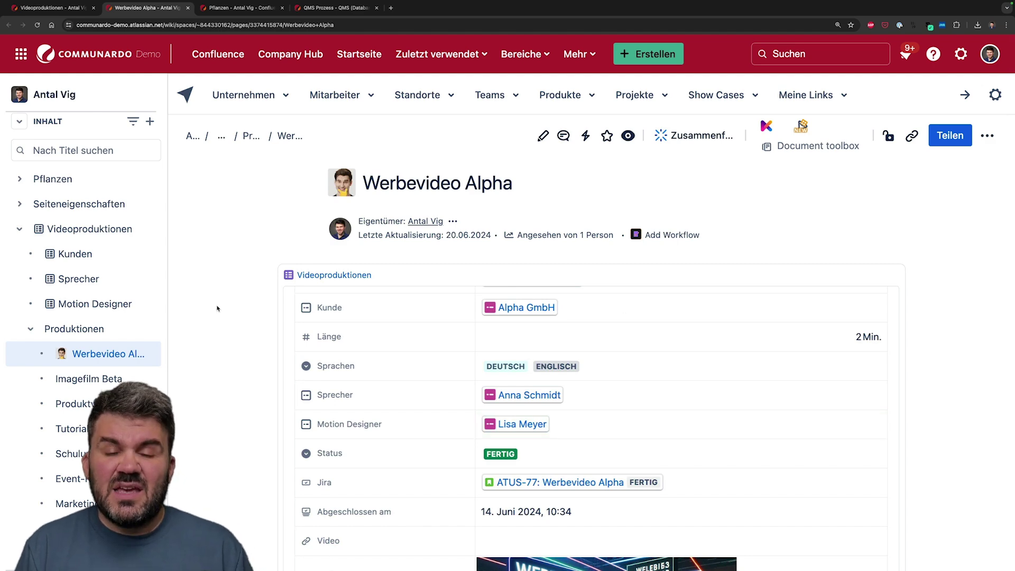
{"action": "left_click", "coordinate": [87, 229]}
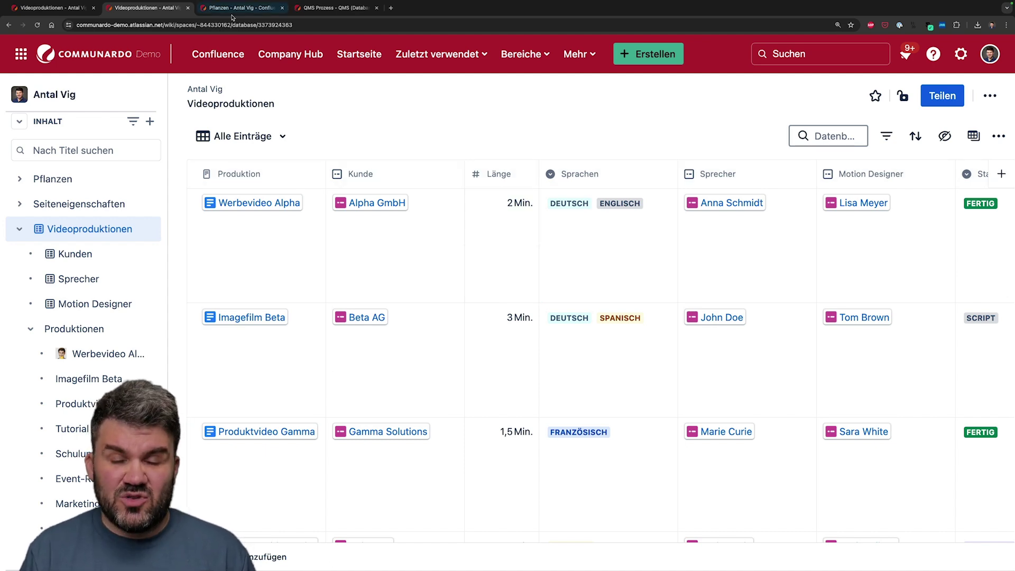
Set the Seitenstatus of the Kundenflüsterer process in the QMS Prozess database to In Bearbeitung and open its page.
{"action": "key", "text": "ctrl+Tab"}
{"action": "key", "text": "ctrl+Tab"}
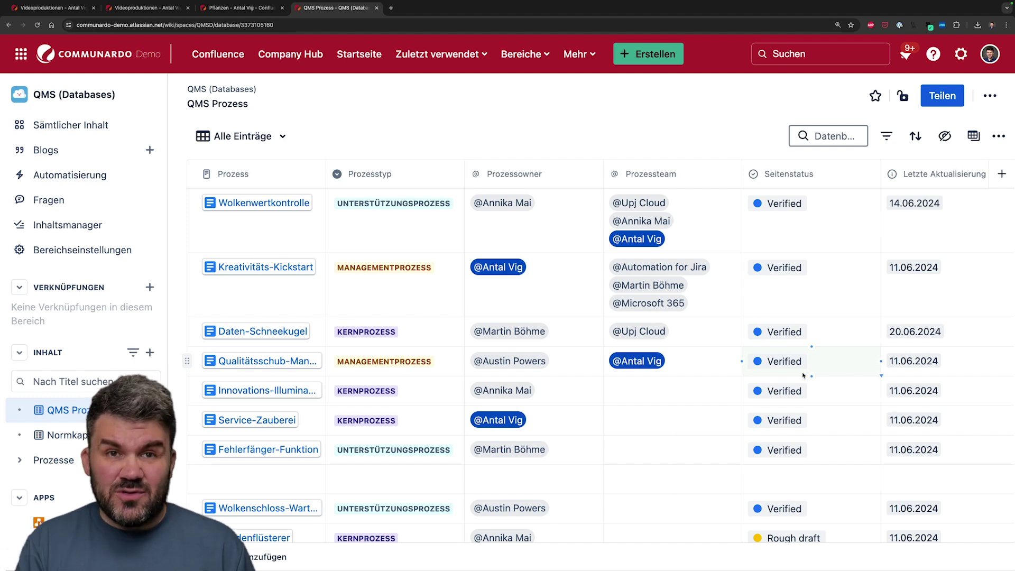
{"action": "scroll", "coordinate": [803, 375], "scroll_direction": "down", "scroll_amount": 2}
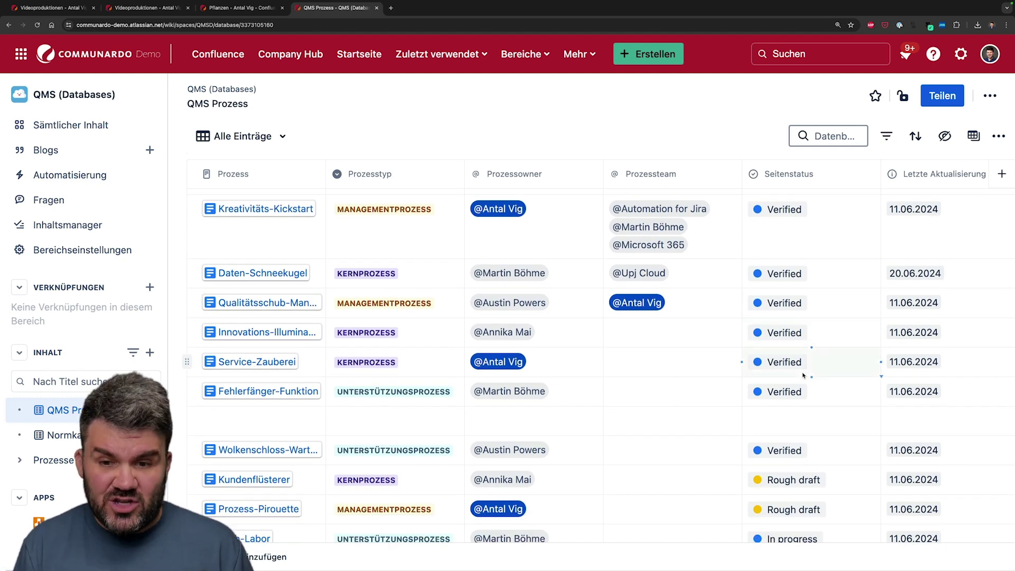
{"action": "scroll", "coordinate": [803, 376], "scroll_direction": "down", "scroll_amount": 4}
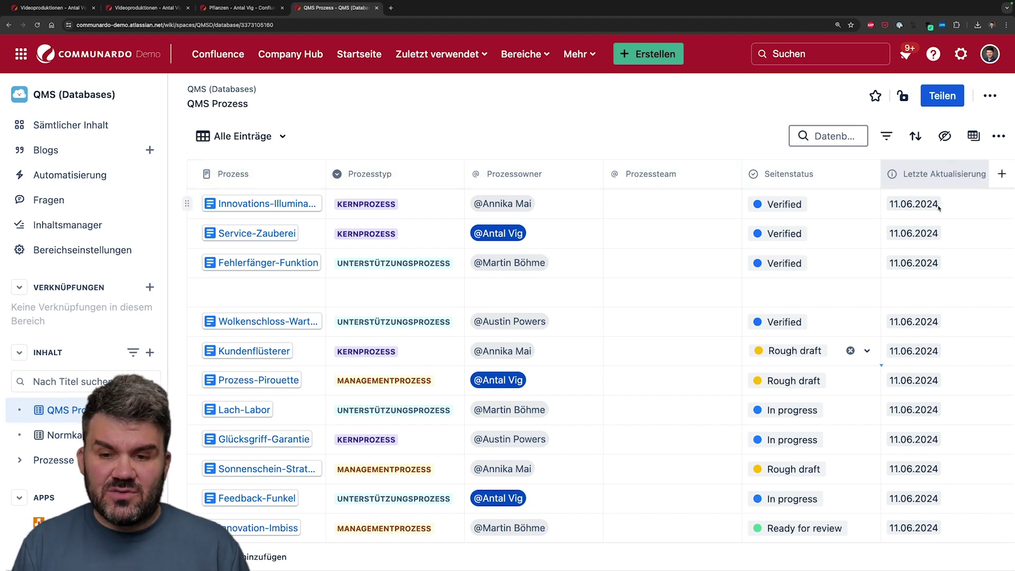
{"action": "left_click", "coordinate": [802, 351]}
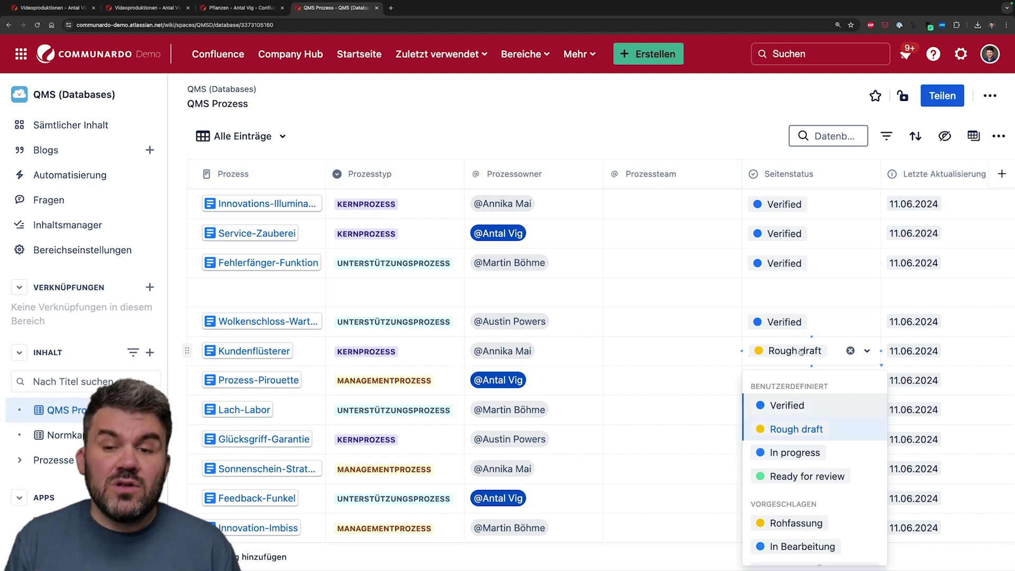
{"action": "left_click", "coordinate": [799, 547]}
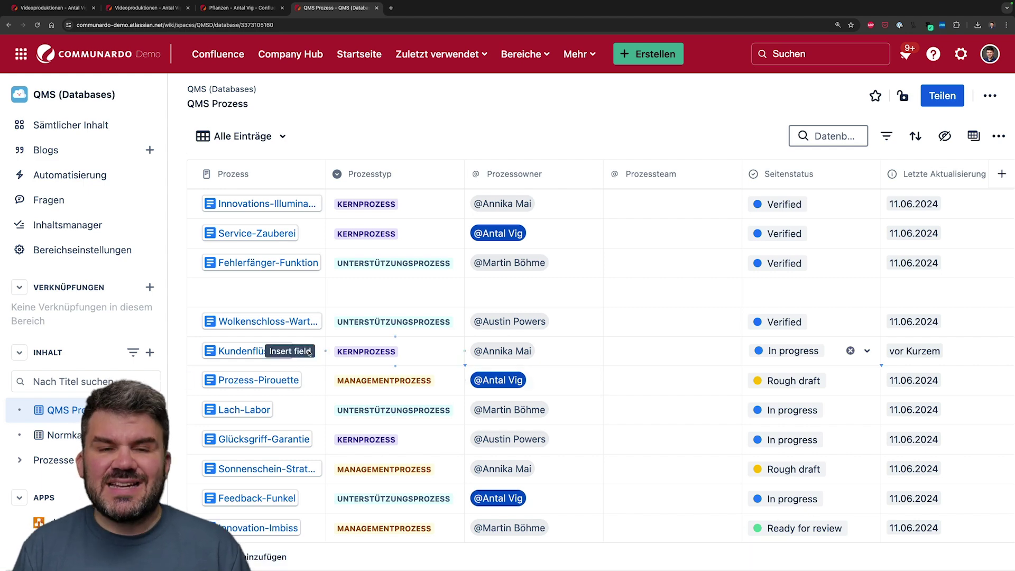
{"action": "left_click", "coordinate": [233, 352]}
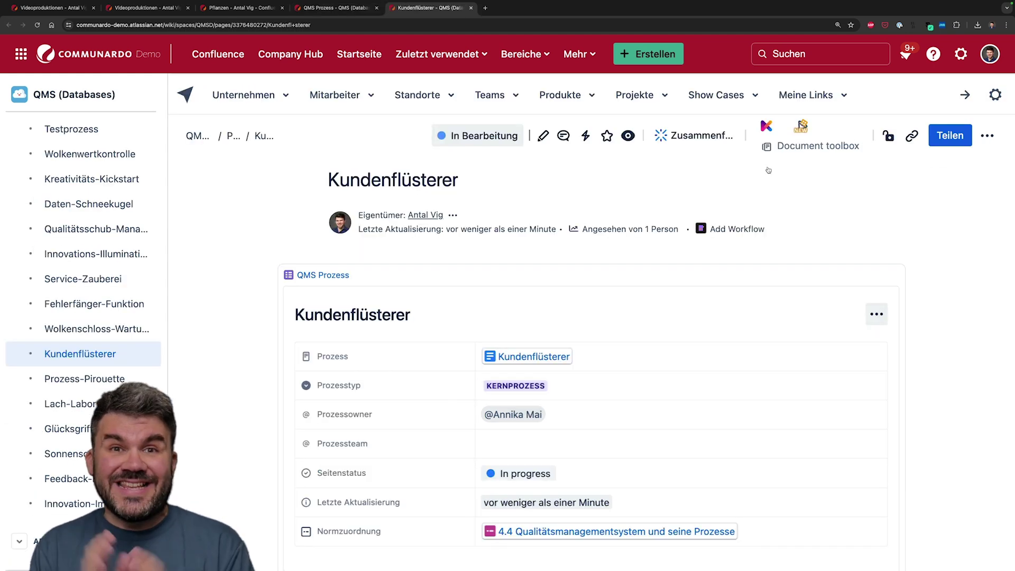